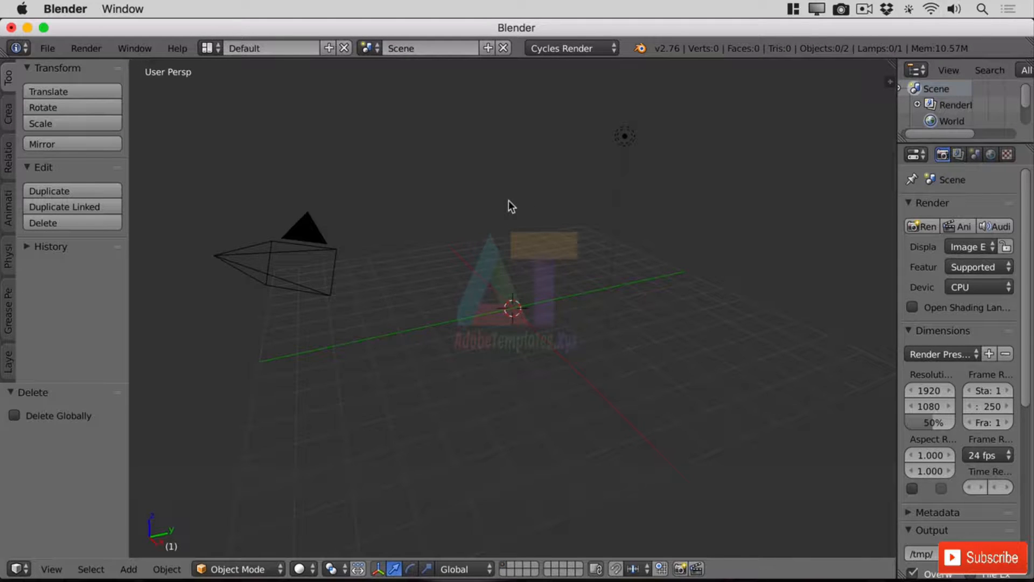
Add a Ball metaball at the scene origin
{"action": "left_click", "coordinate": [134, 571]}
{"action": "left_click", "coordinate": [129, 569]}
{"action": "mouse_move", "coordinate": [156, 532]}
{"action": "mouse_move", "coordinate": [164, 500]}
{"action": "key", "text": "shift+a"}
{"action": "mouse_move", "coordinate": [500, 235]}
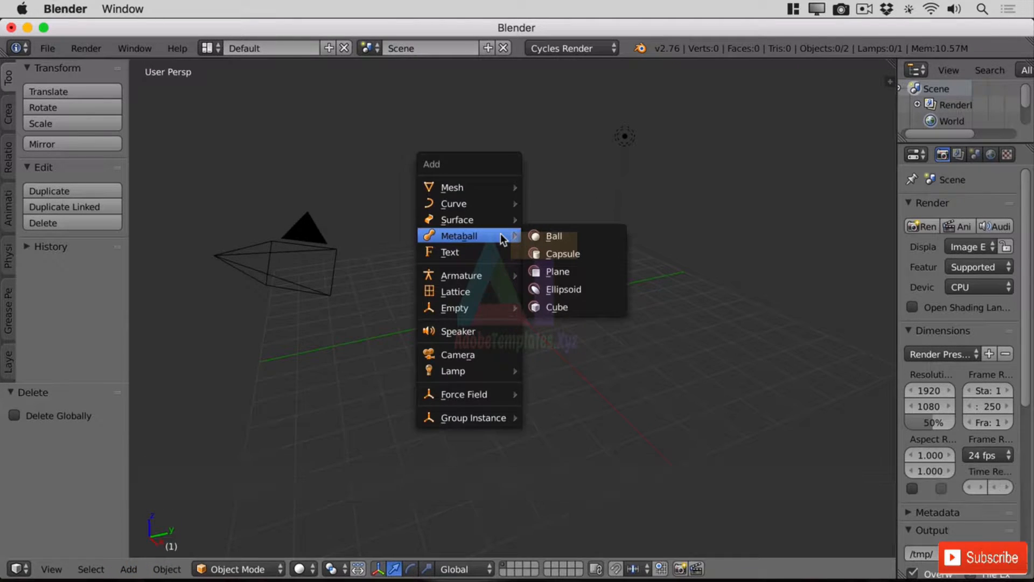
{"action": "left_click", "coordinate": [587, 237]}
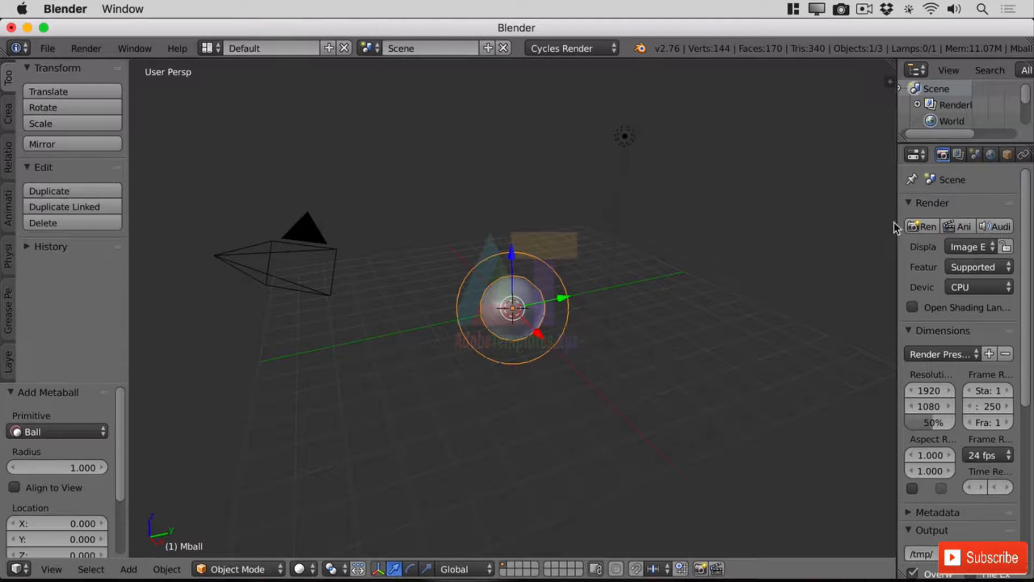
Enlarge the outliner and properties areas and show the metaball's data settings
{"action": "left_click_drag", "start_coordinate": [897, 228], "coordinate": [774, 240]}
{"action": "left_click_drag", "start_coordinate": [957, 141], "coordinate": [957, 223]}
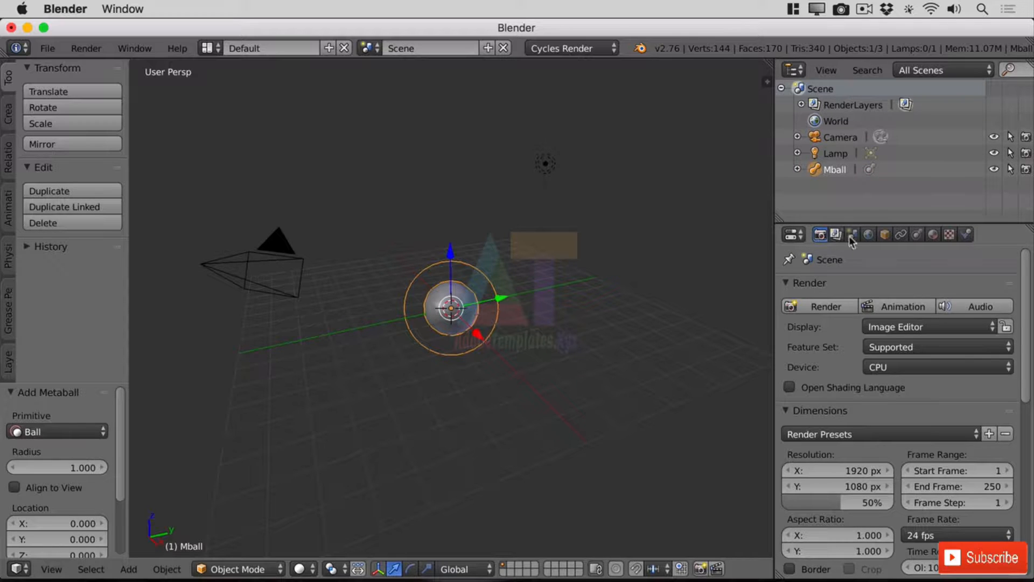
{"action": "left_click", "coordinate": [916, 234]}
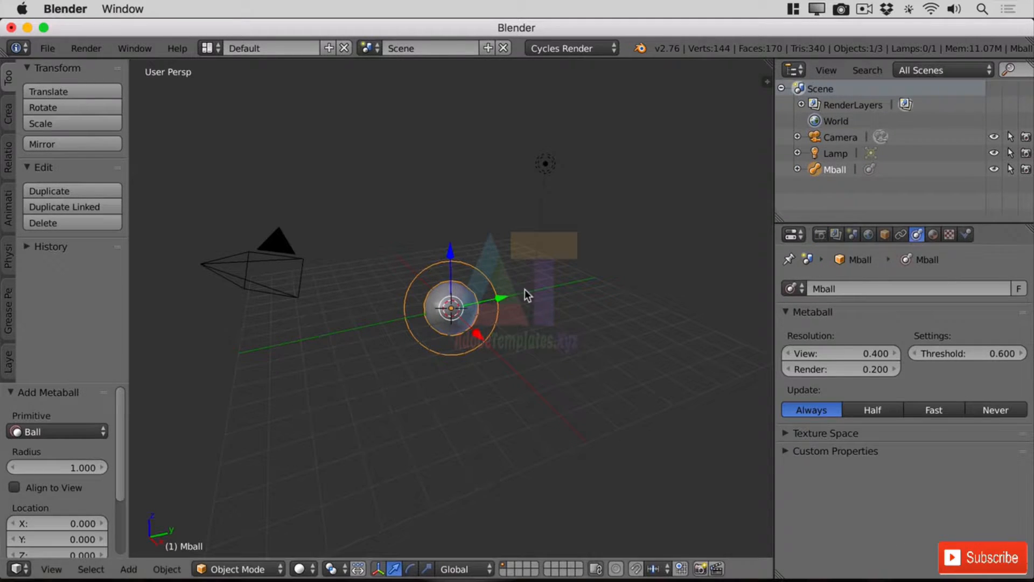
In Edit Mode, try the Cube and Plane element types on the metaball and settle on Capsule
{"action": "key", "text": "Tab"}
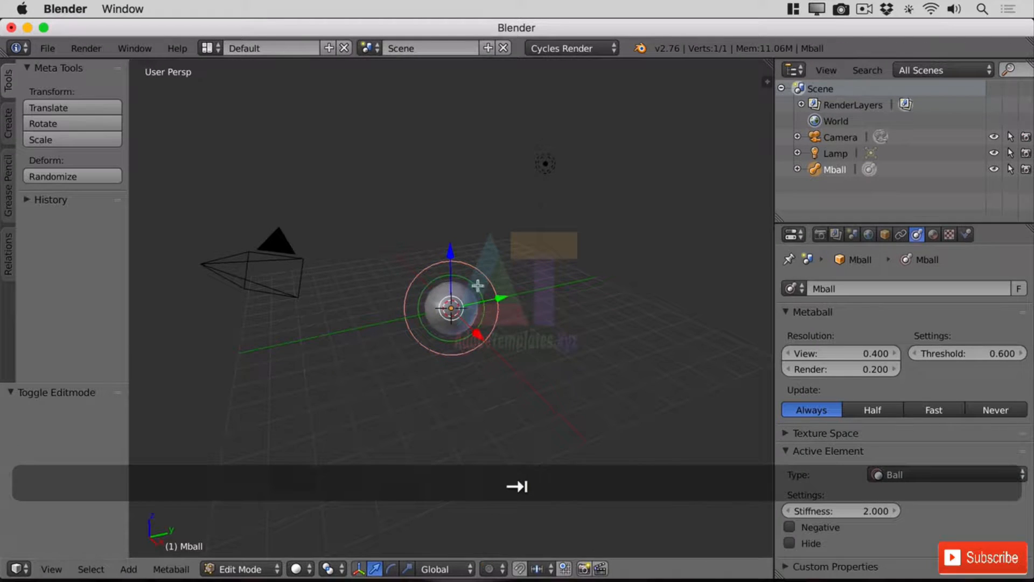
{"action": "key", "text": "Tab"}
{"action": "key", "text": "Tab"}
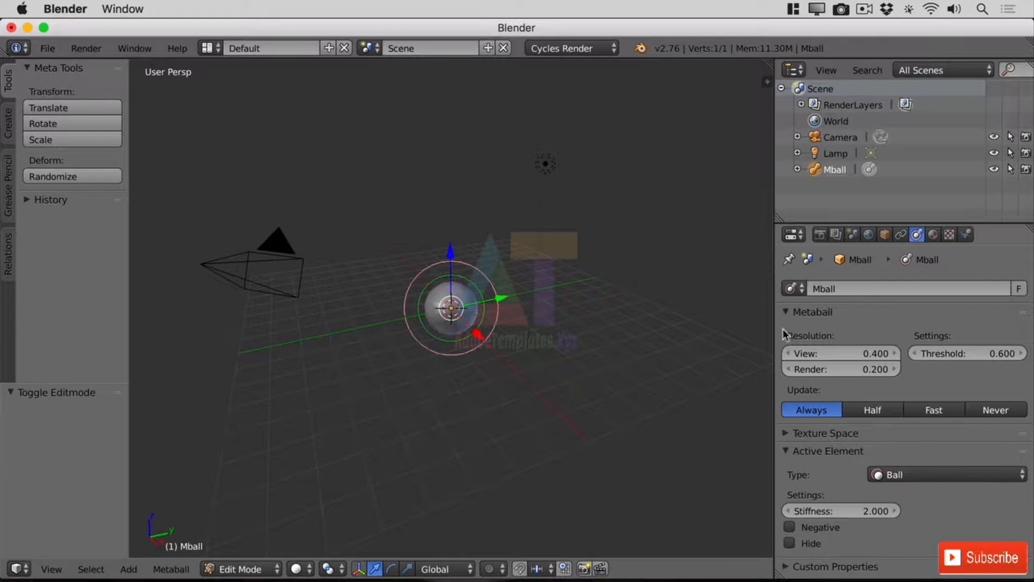
{"action": "left_click", "coordinate": [784, 312]}
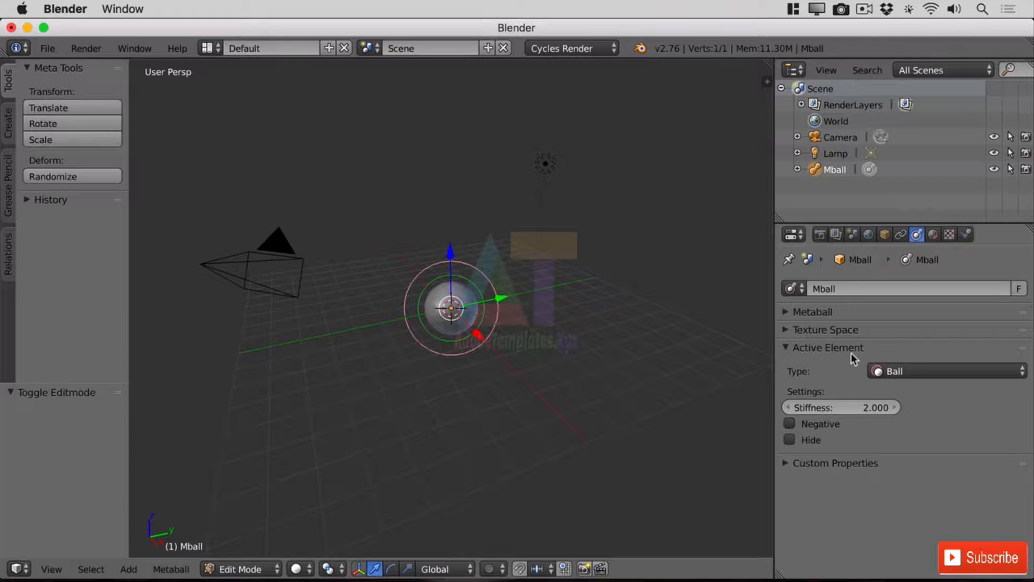
{"action": "left_click", "coordinate": [922, 371]}
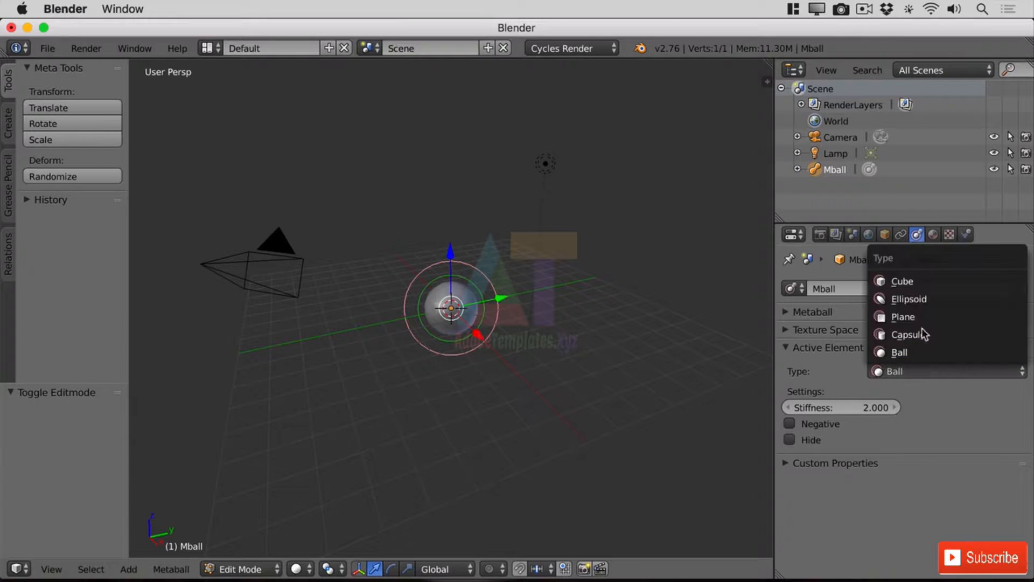
{"action": "left_click", "coordinate": [923, 279]}
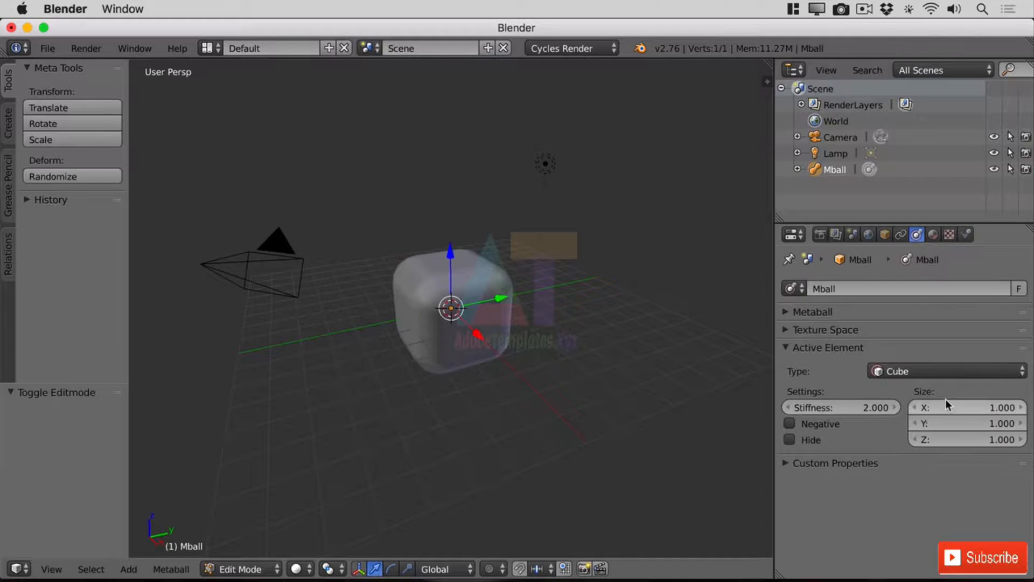
{"action": "left_click", "coordinate": [950, 371]}
{"action": "left_click", "coordinate": [923, 318]}
{"action": "left_click", "coordinate": [923, 372]}
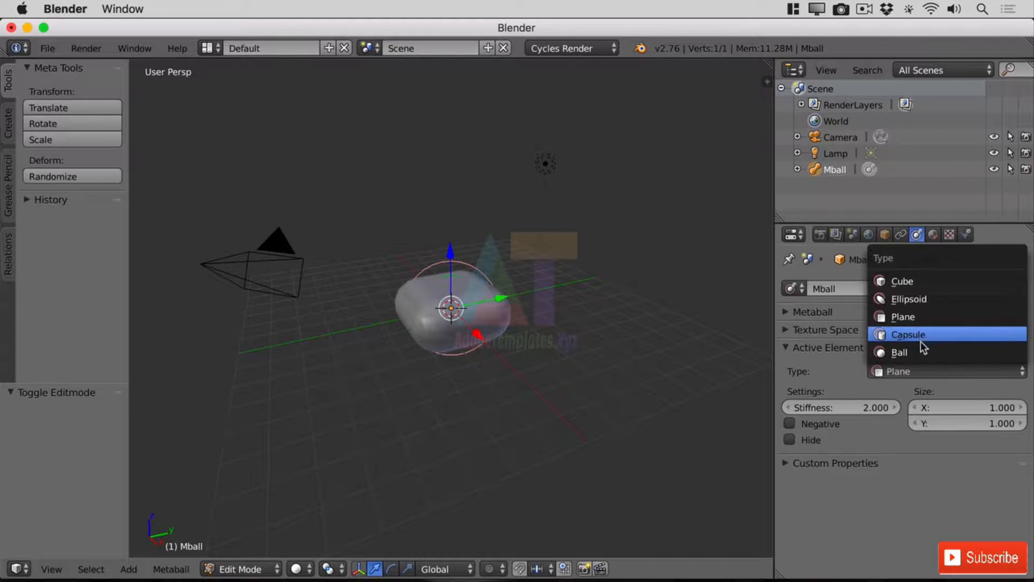
{"action": "left_click", "coordinate": [922, 334]}
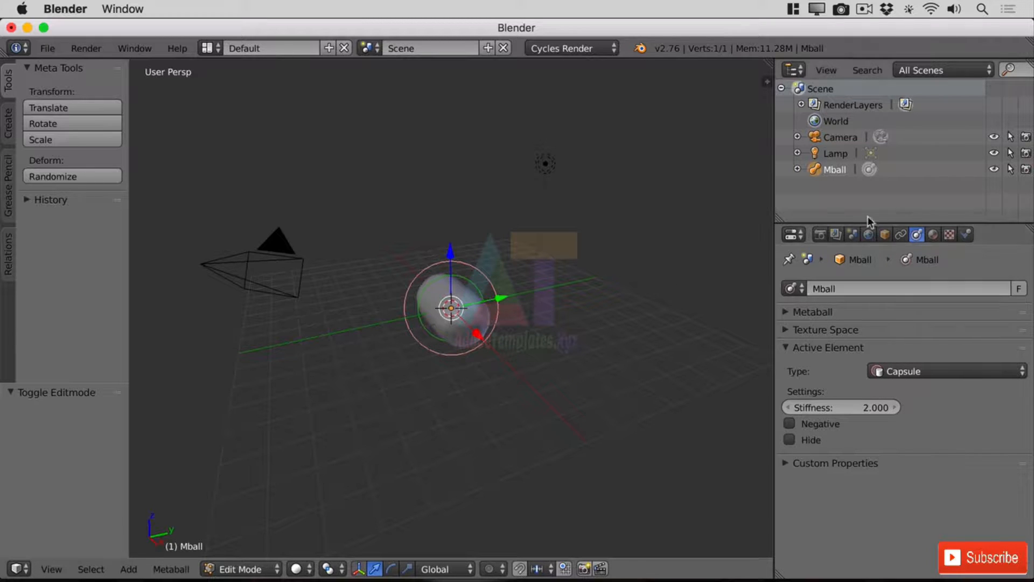
{"action": "left_click", "coordinate": [784, 313]}
Duplicate the capsule metaball in Object Mode and place the copy about 2.09 units above it along Z
{"action": "middle_click_drag", "start_coordinate": [619, 319], "coordinate": [482, 302]}
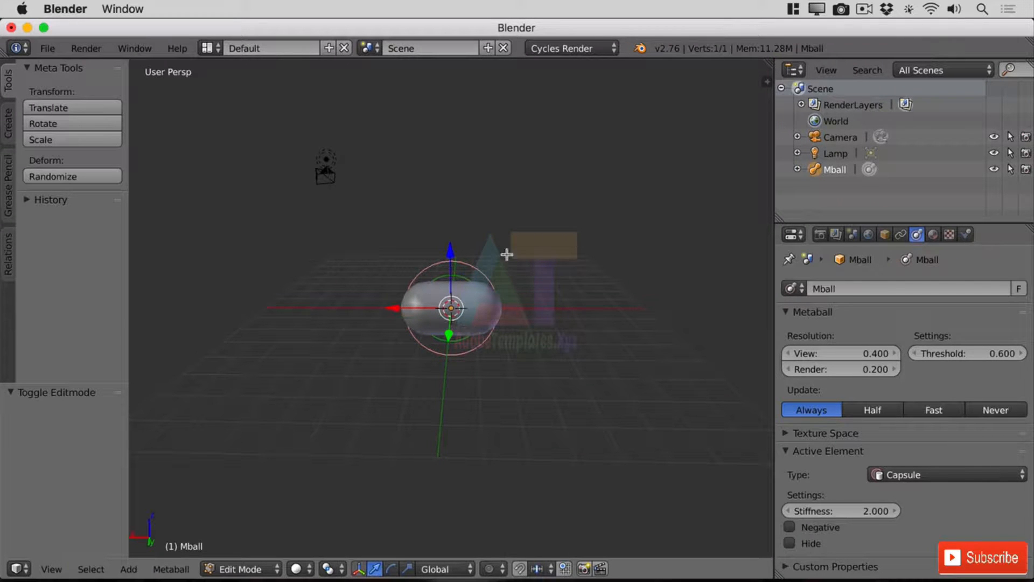
{"action": "key", "text": "shift"}
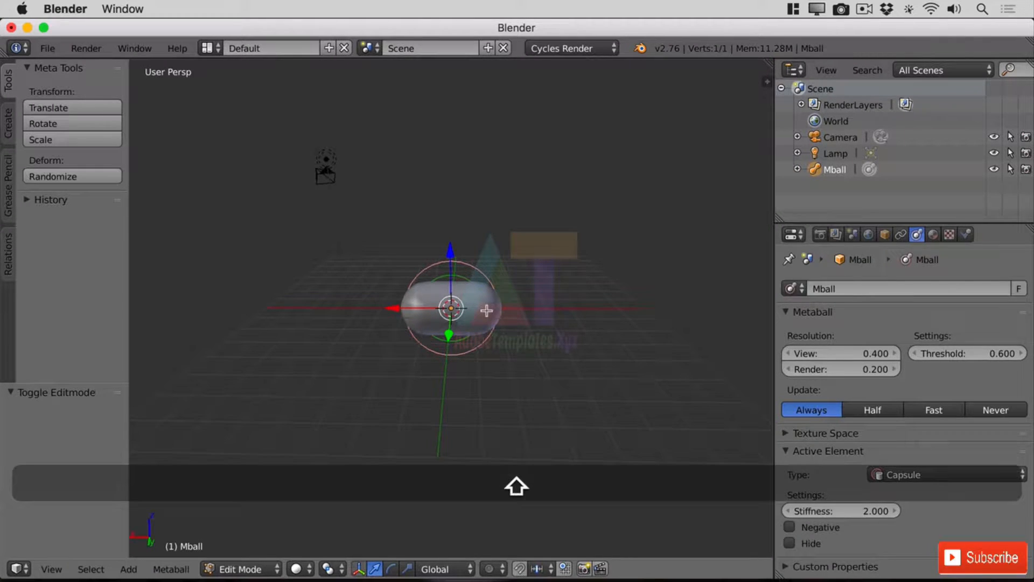
{"action": "key", "text": "Tab"}
{"action": "key", "text": "shift+d"}
{"action": "key", "text": "z"}
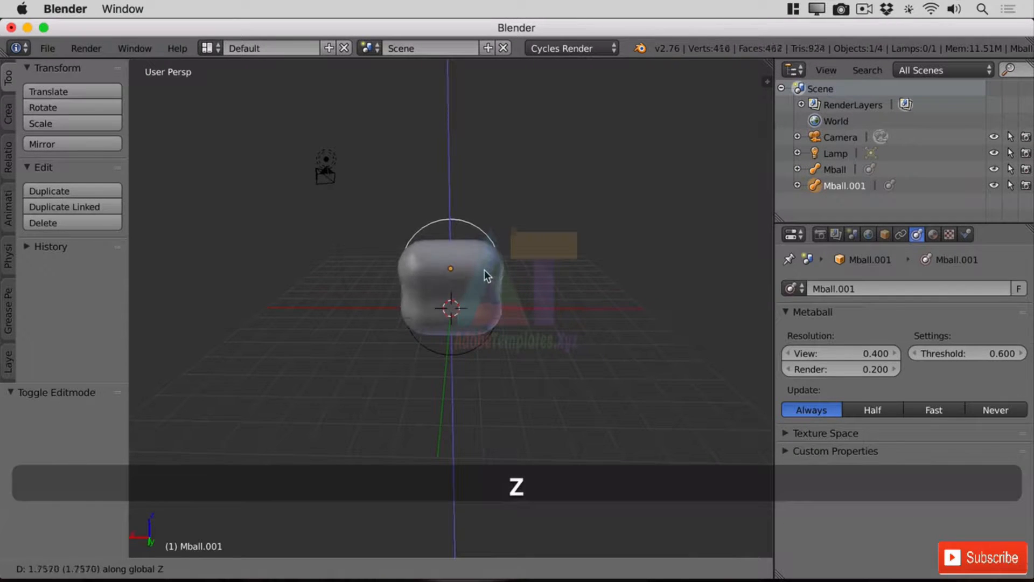
{"action": "left_click", "coordinate": [487, 268]}
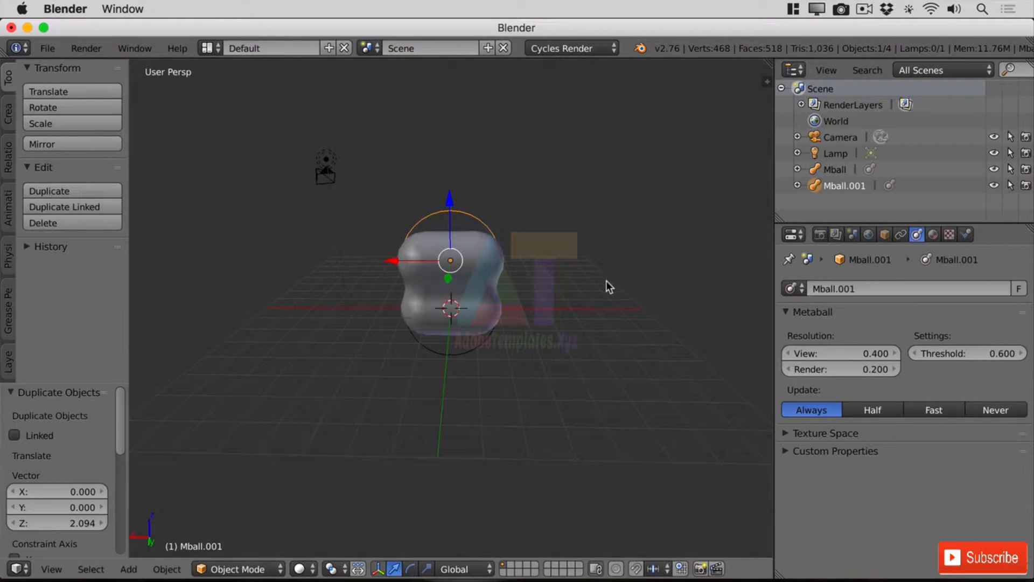
Change the upper duplicate's active element type to Ball in Edit Mode
{"action": "key", "text": "Tab"}
{"action": "left_click", "coordinate": [932, 476]}
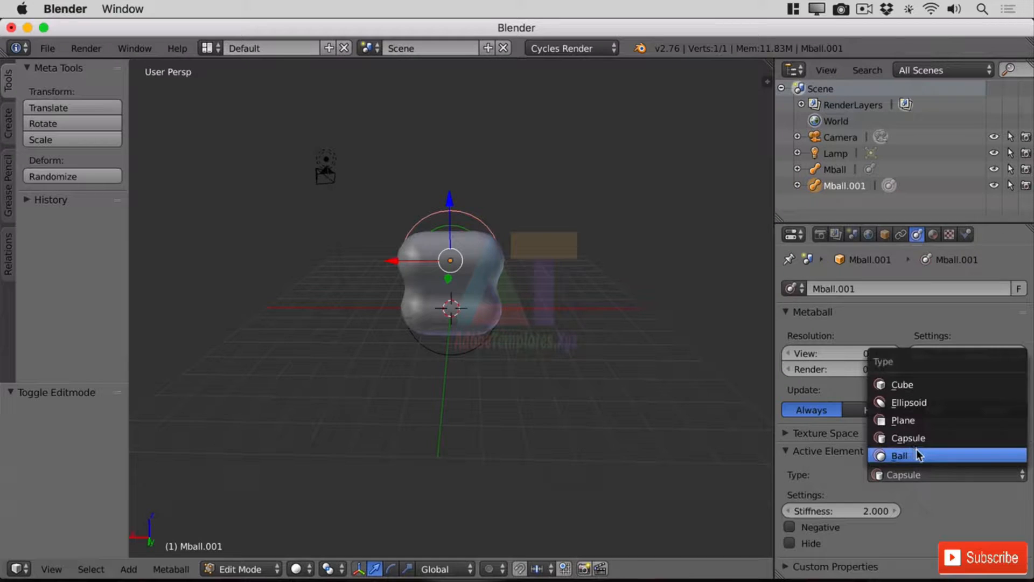
{"action": "left_click", "coordinate": [914, 452]}
Raise the ball element about 1.02 units along Z in Edit Mode and lower the whole object about 0.89 units in Object Mode
{"action": "scroll", "coordinate": [477, 221], "scroll_direction": "up", "scroll_amount": 5}
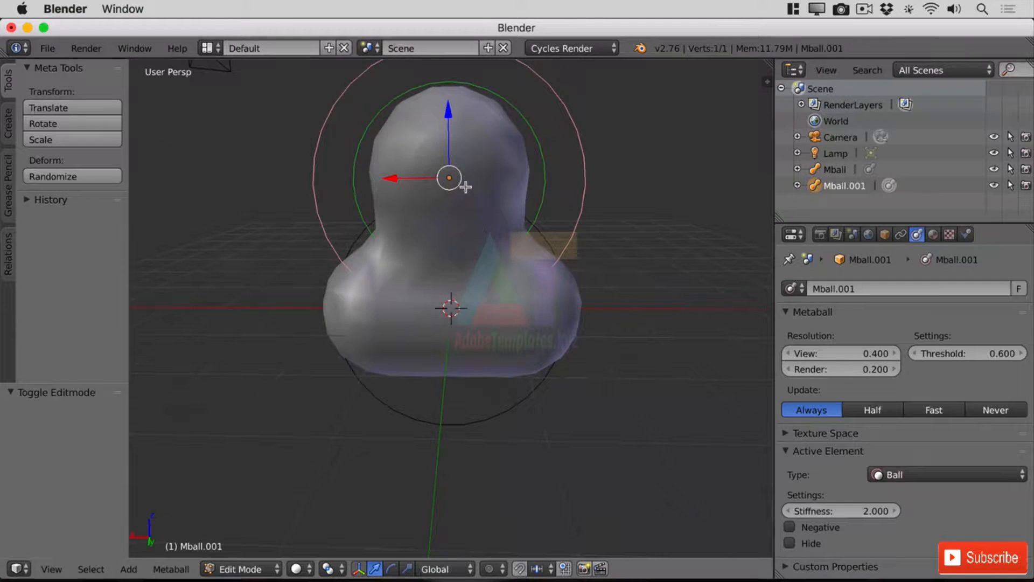
{"action": "left_click_drag", "start_coordinate": [449, 112], "coordinate": [462, 527]}
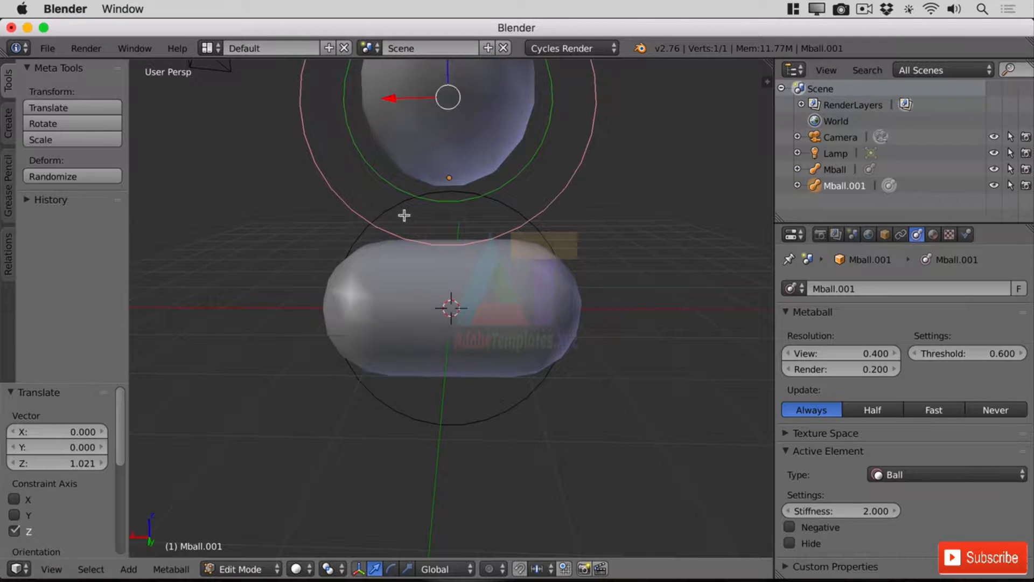
{"action": "key", "text": "Tab"}
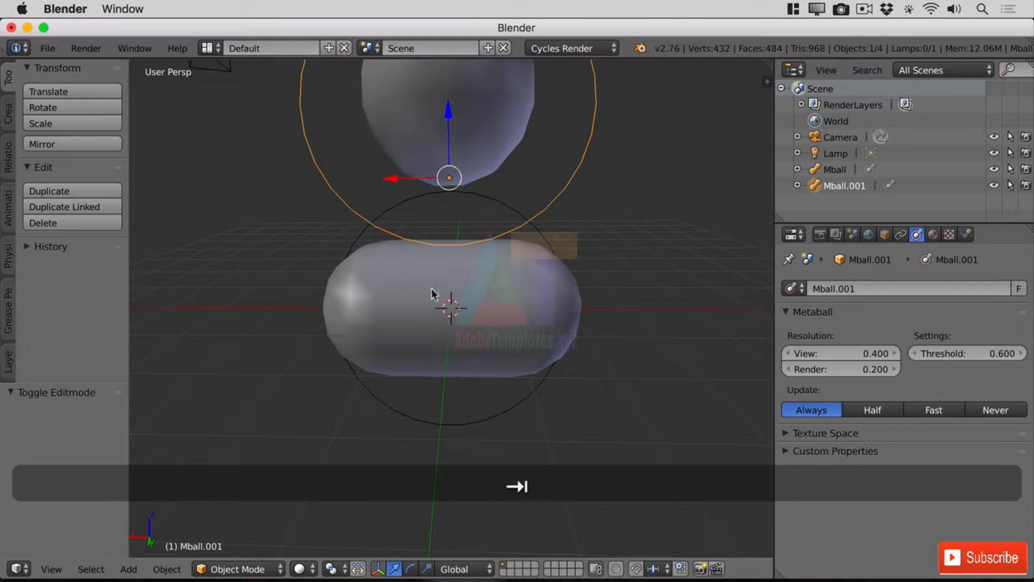
{"action": "left_click_drag", "start_coordinate": [447, 110], "coordinate": [442, 208]}
Duplicate the upper ball about 4.63 units down along Z, below the capsule, and scale the copy by about 1.4
{"action": "middle_click_drag", "start_coordinate": [442, 208], "coordinate": [458, 263]}
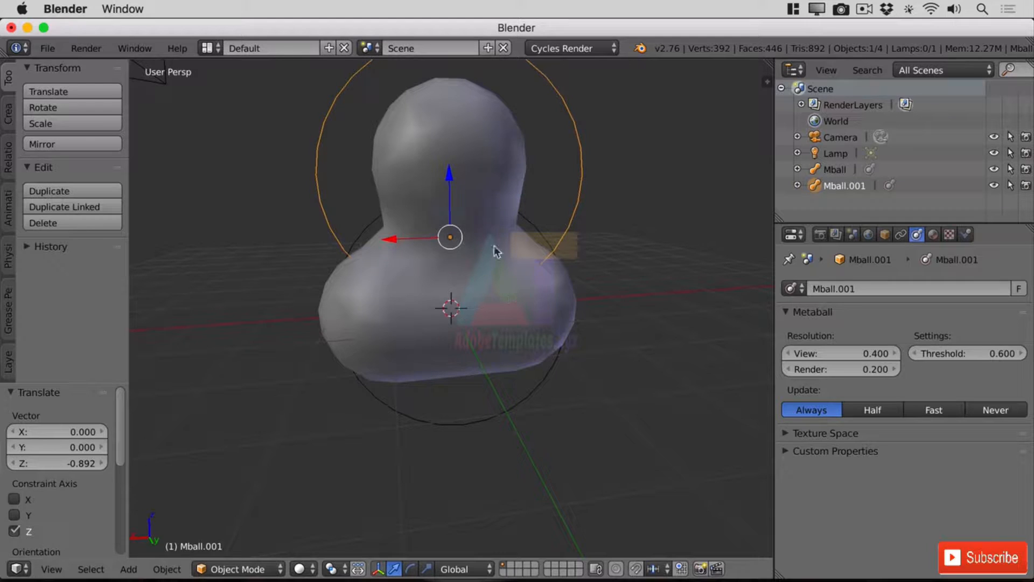
{"action": "key", "text": "shift+d"}
{"action": "key", "text": "z"}
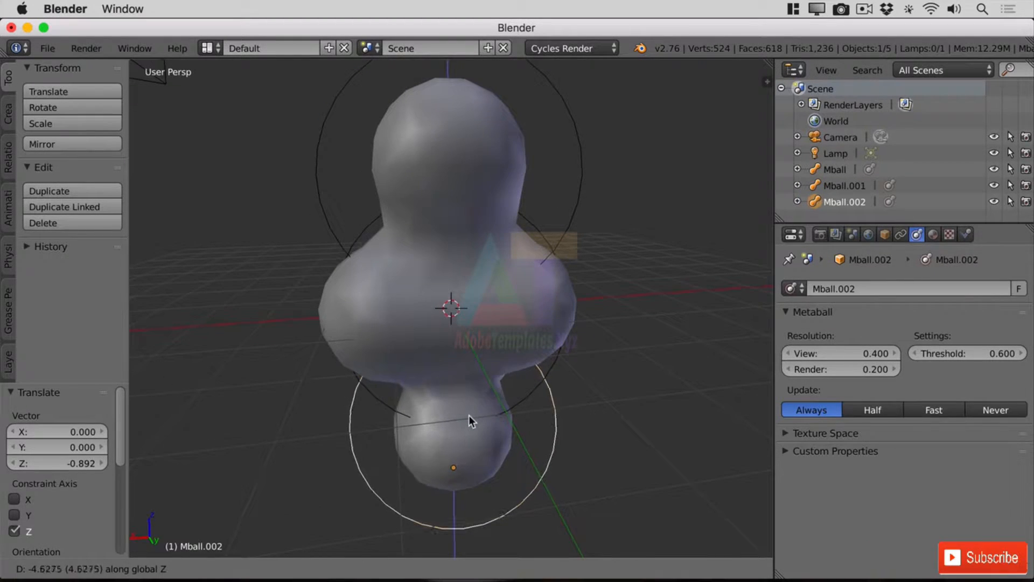
{"action": "left_click", "coordinate": [469, 415]}
{"action": "key", "text": "s"}
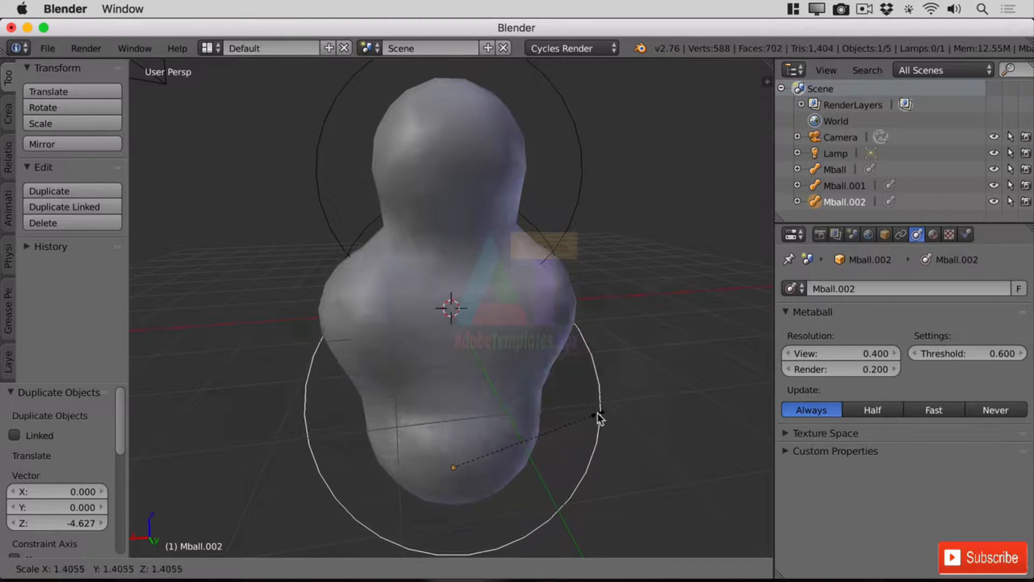
{"action": "left_click", "coordinate": [598, 415]}
Select the original capsule metaball in the middle and rotate it about 15.5° in the current view
{"action": "scroll", "coordinate": [495, 367], "scroll_direction": "down", "scroll_amount": 3}
{"action": "middle_click_drag", "start_coordinate": [459, 350], "coordinate": [520, 343]}
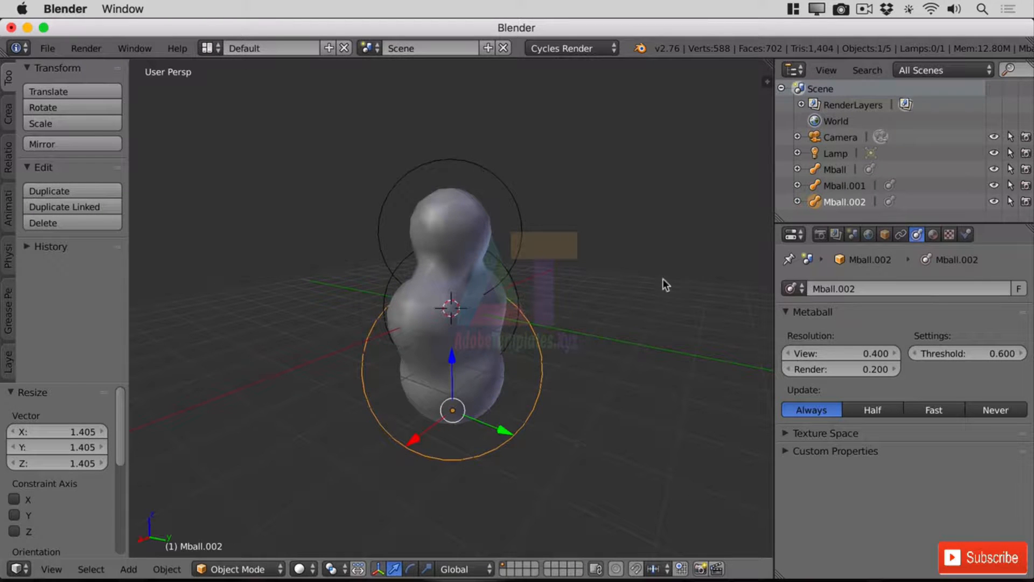
{"action": "middle_click_drag", "start_coordinate": [595, 276], "coordinate": [639, 277]}
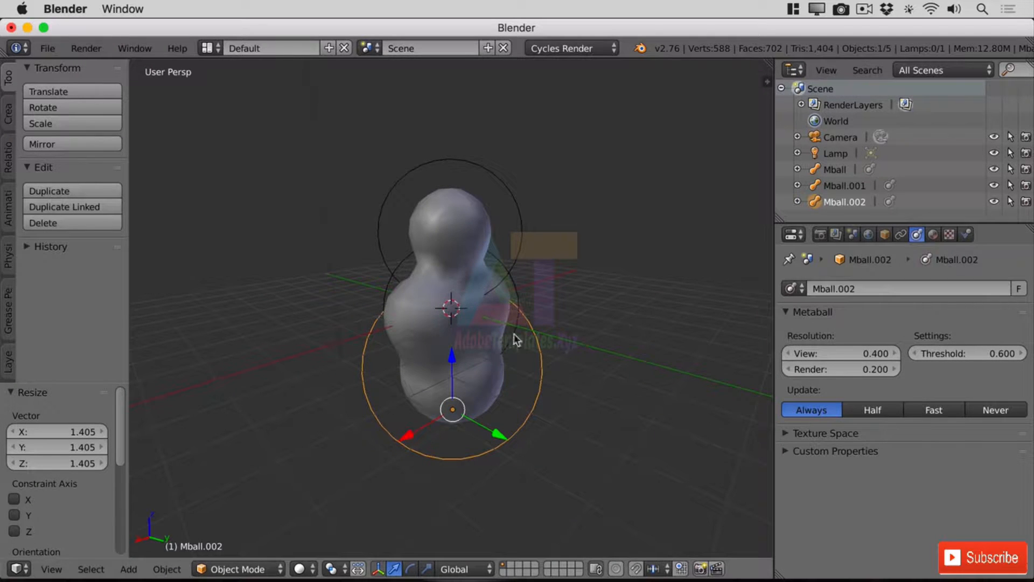
{"action": "right_click", "coordinate": [424, 312]}
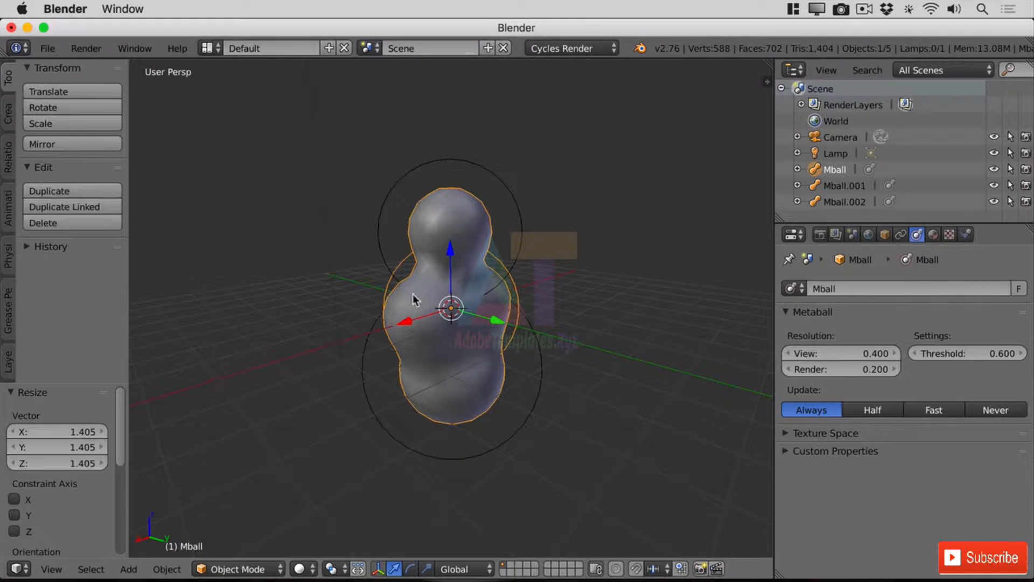
{"action": "right_click", "coordinate": [469, 301]}
{"action": "right_click", "coordinate": [498, 317]}
{"action": "key", "text": "r"}
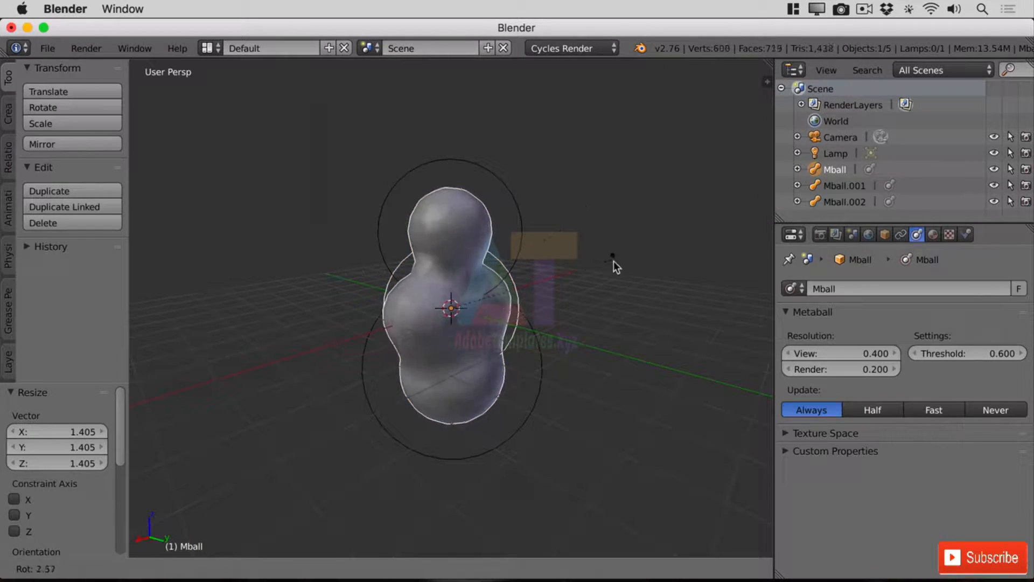
{"action": "left_click", "coordinate": [602, 294]}
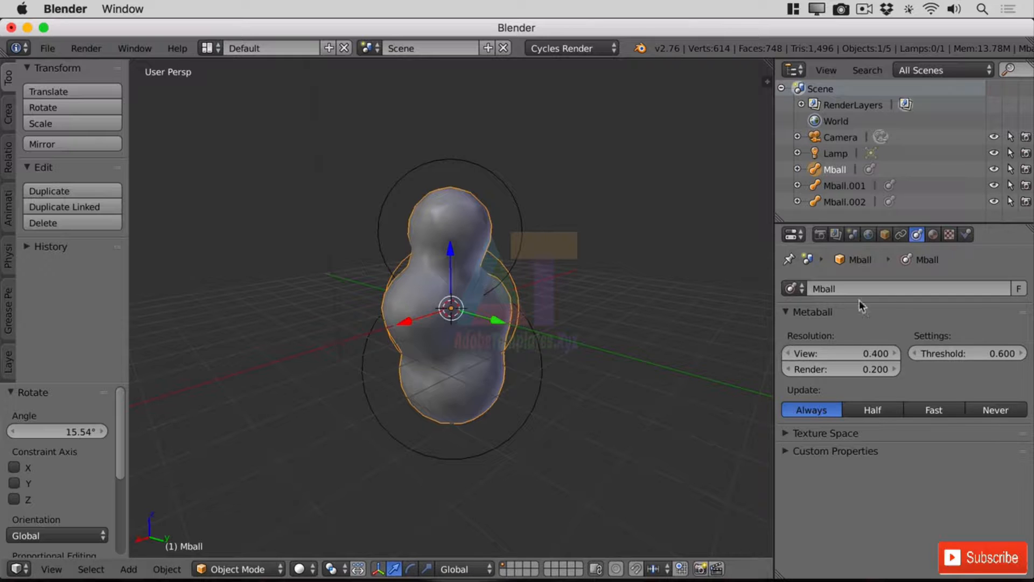
Raise the metaball's view resolution value to 1.000 to coarsen the displayed surface
{"action": "scroll", "coordinate": [502, 307], "scroll_direction": "up", "scroll_amount": 2}
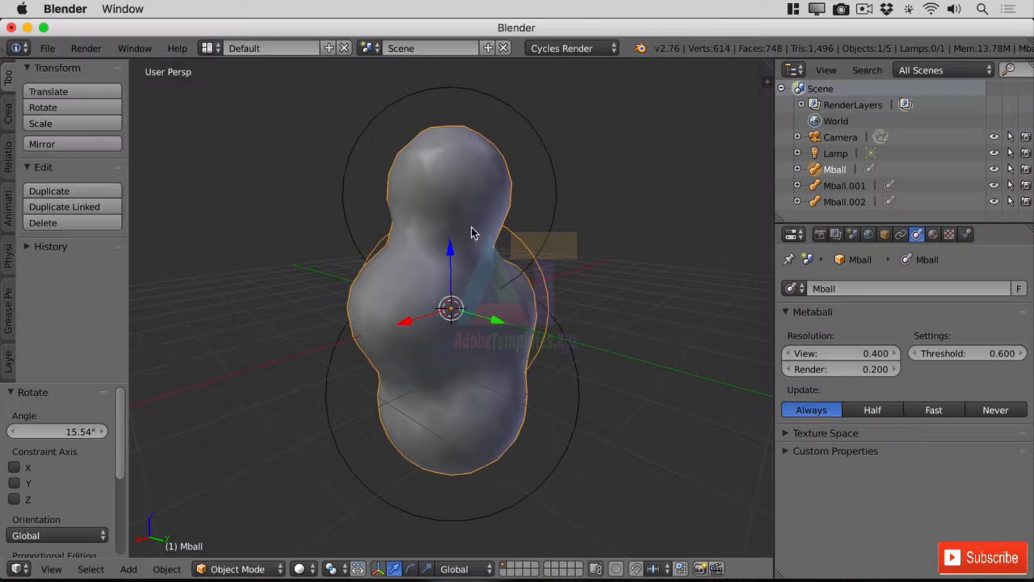
{"action": "left_click", "coordinate": [895, 353]}
{"action": "left_click", "coordinate": [895, 353]}
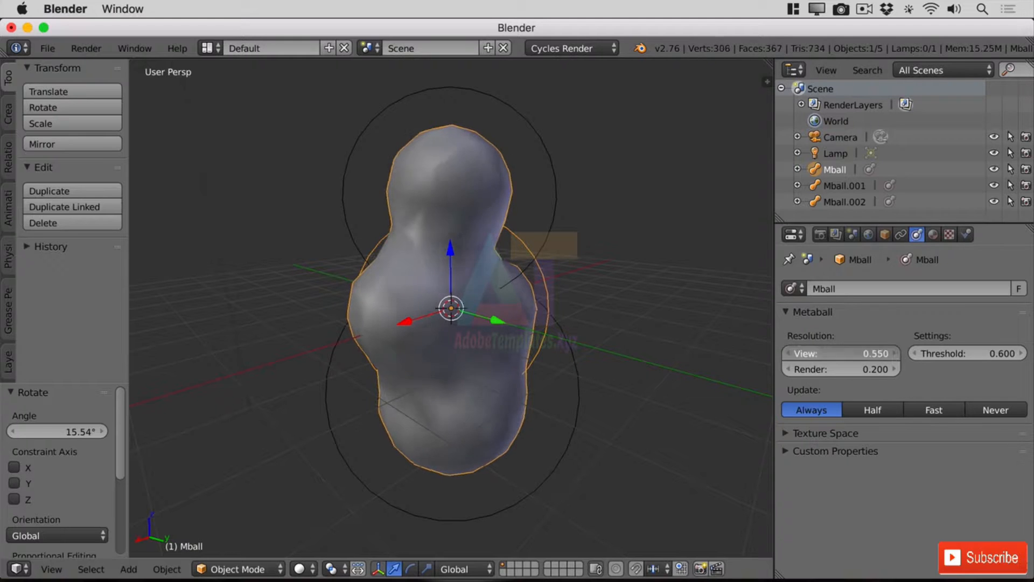
{"action": "left_click", "coordinate": [895, 354]}
{"action": "left_click", "coordinate": [895, 353]}
{"action": "left_click", "coordinate": [895, 353]}
{"action": "left_click", "coordinate": [895, 353]}
{"action": "left_click", "coordinate": [896, 353]}
{"action": "left_click", "coordinate": [895, 354]}
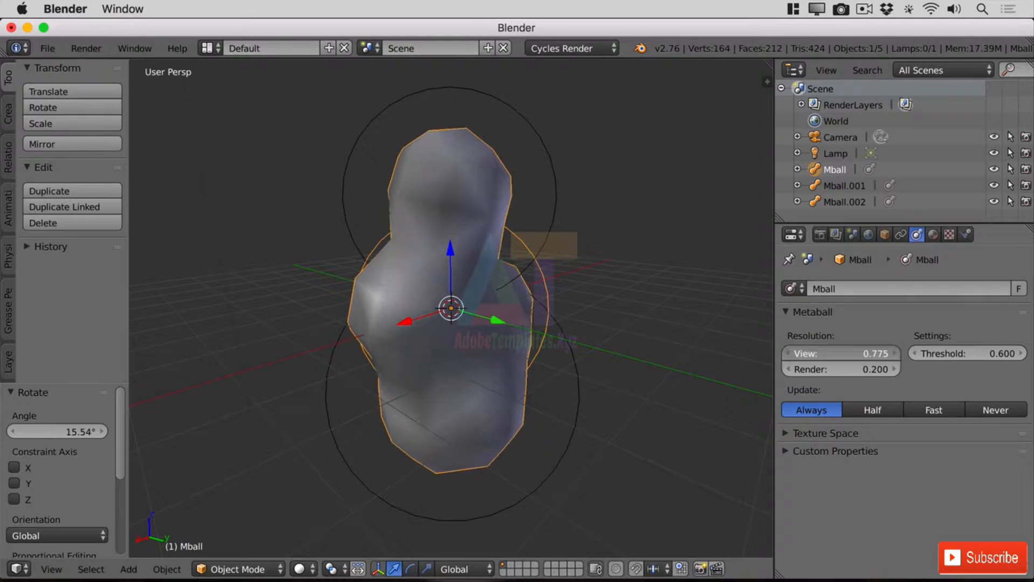
{"action": "left_click", "coordinate": [895, 353]}
{"action": "left_click", "coordinate": [895, 353]}
{"action": "left_click", "coordinate": [895, 354]}
{"action": "left_click", "coordinate": [896, 353]}
{"action": "left_click", "coordinate": [895, 353]}
{"action": "left_click", "coordinate": [895, 354]}
{"action": "left_click", "coordinate": [895, 353]}
{"action": "left_click", "coordinate": [895, 353]}
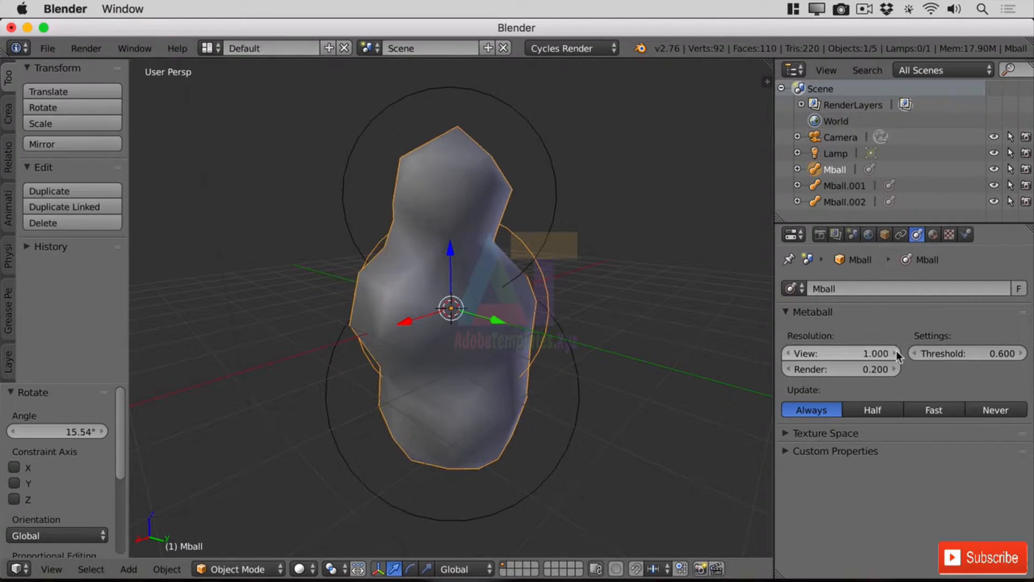
{"action": "left_click", "coordinate": [895, 353]}
{"action": "left_click", "coordinate": [895, 353]}
Set the metaball's view resolution to 0.050 and its render resolution to 0.225
{"action": "left_click_drag", "start_coordinate": [880, 356], "coordinate": [783, 355]}
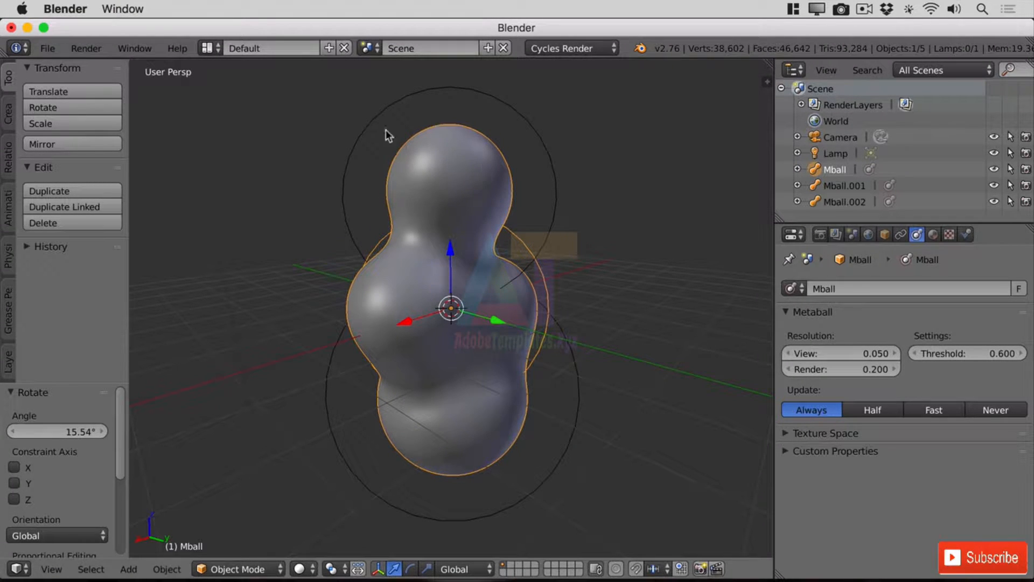
{"action": "middle_click_drag", "start_coordinate": [431, 366], "coordinate": [599, 322]}
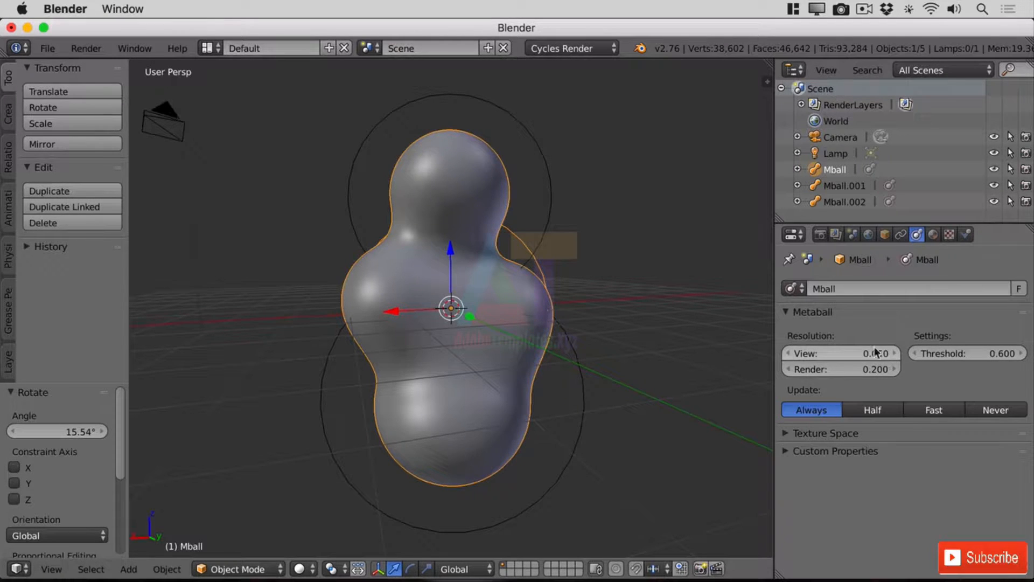
{"action": "mouse_move", "coordinate": [872, 372]}
{"action": "left_mouse_down"}
{"action": "mouse_move", "coordinate": [845, 373]}
{"action": "mouse_move", "coordinate": [869, 367]}
{"action": "left_mouse_up"}
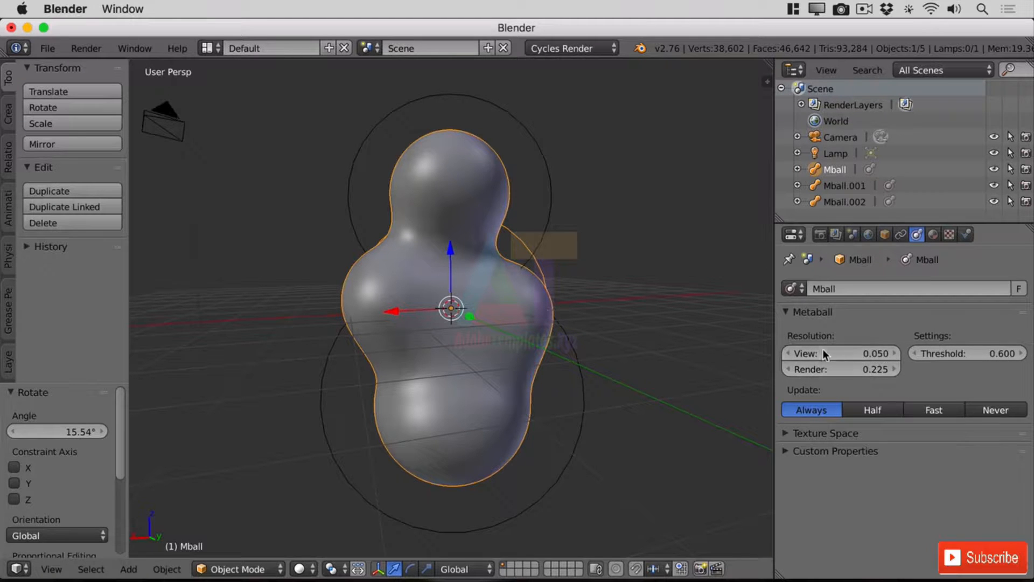
{"action": "middle_click_drag", "start_coordinate": [573, 301], "coordinate": [567, 264]}
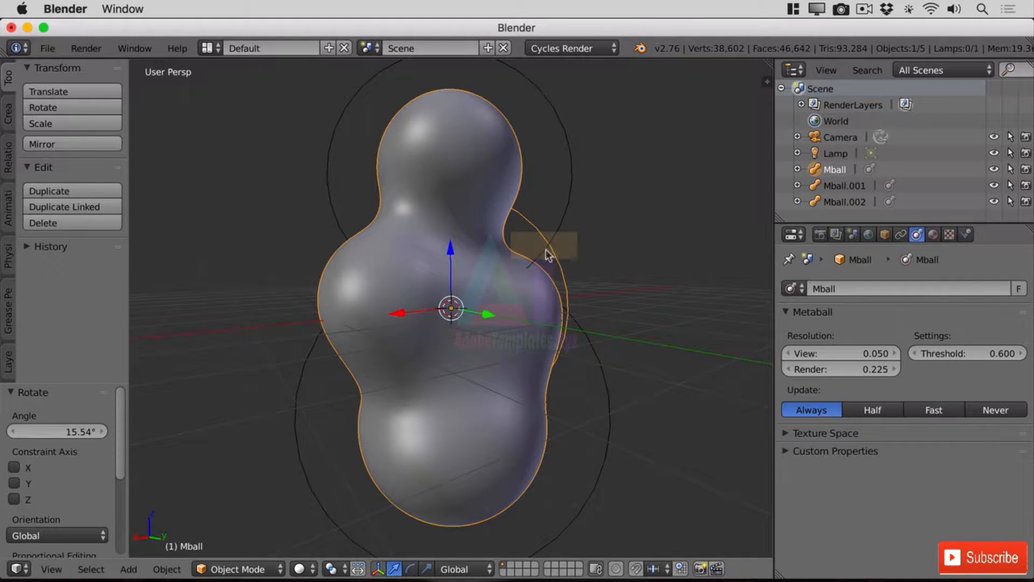
{"action": "scroll", "coordinate": [615, 269], "scroll_direction": "down", "scroll_amount": 4}
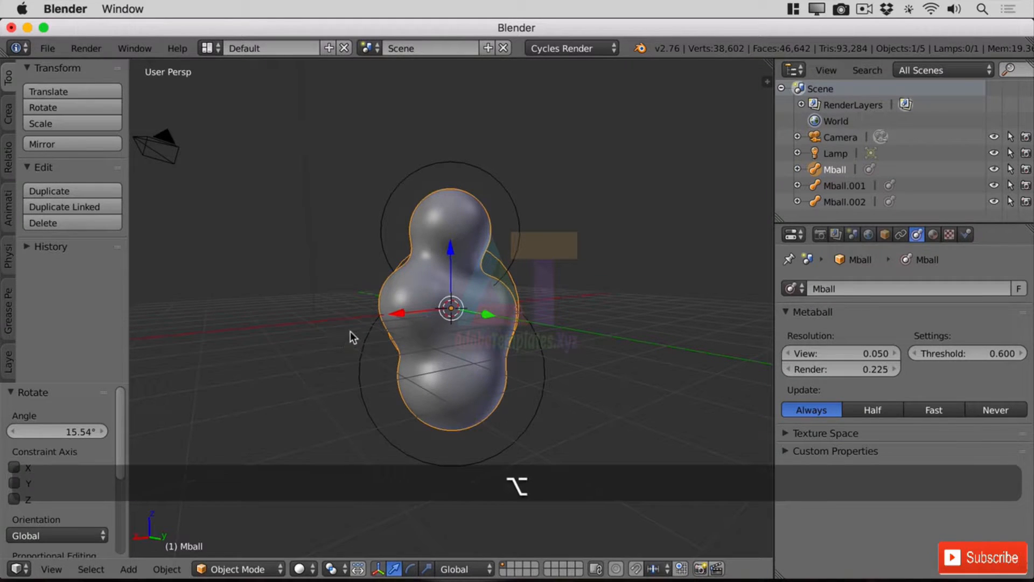
{"action": "key", "text": "alt+c"}
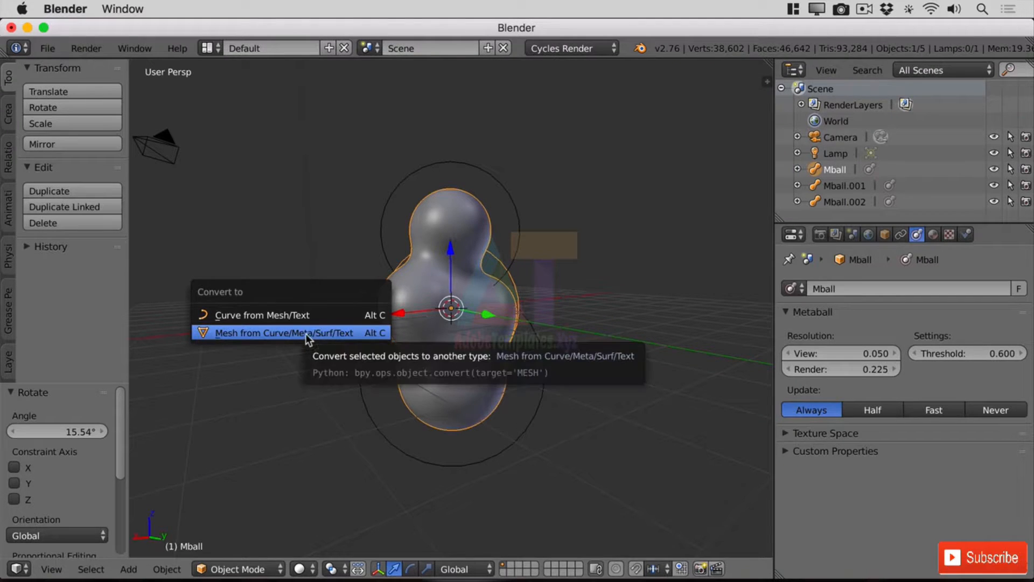
{"action": "left_click", "coordinate": [168, 569]}
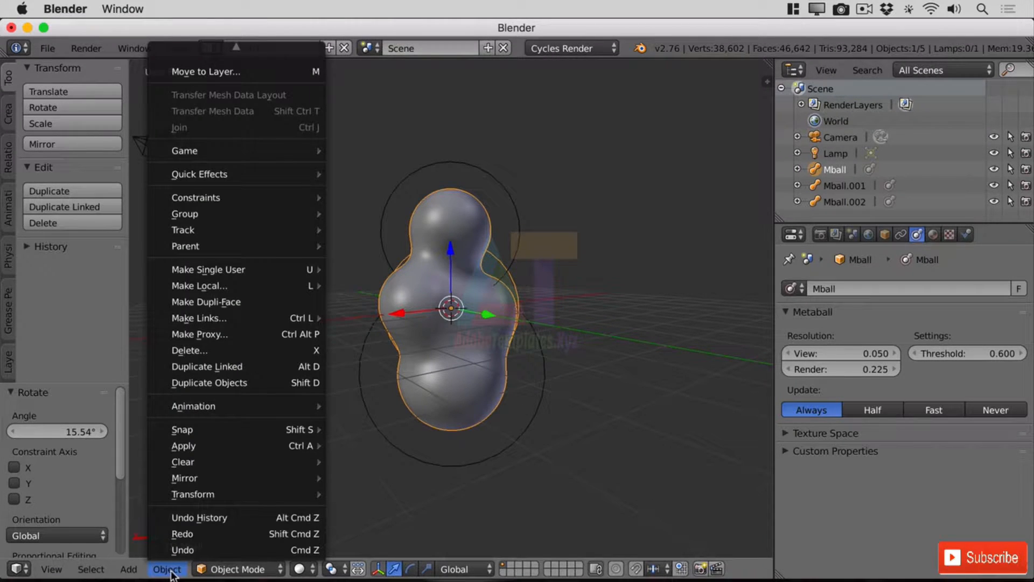
{"action": "mouse_move", "coordinate": [238, 48]}
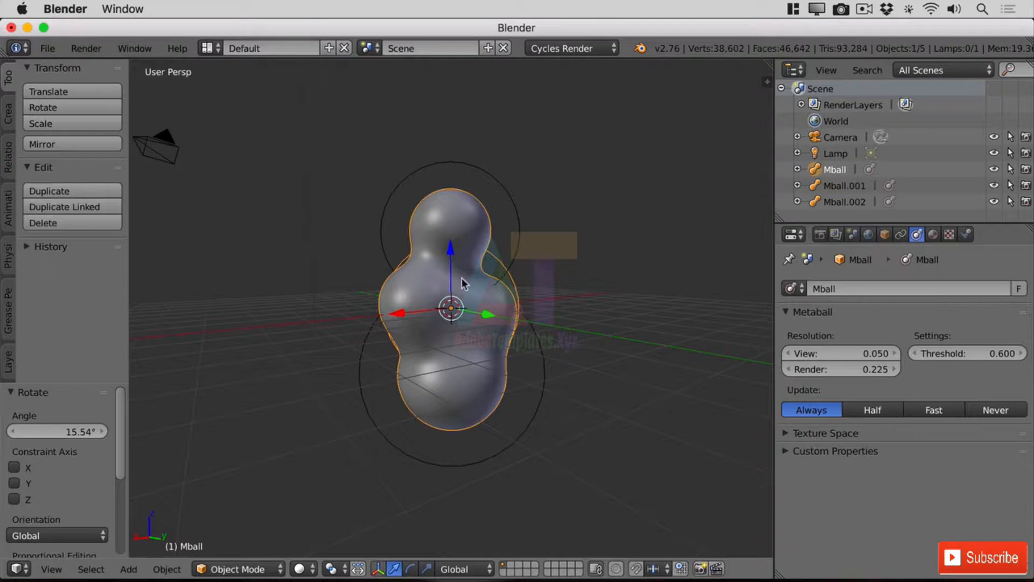
{"action": "middle_click_drag", "start_coordinate": [466, 284], "coordinate": [488, 293]}
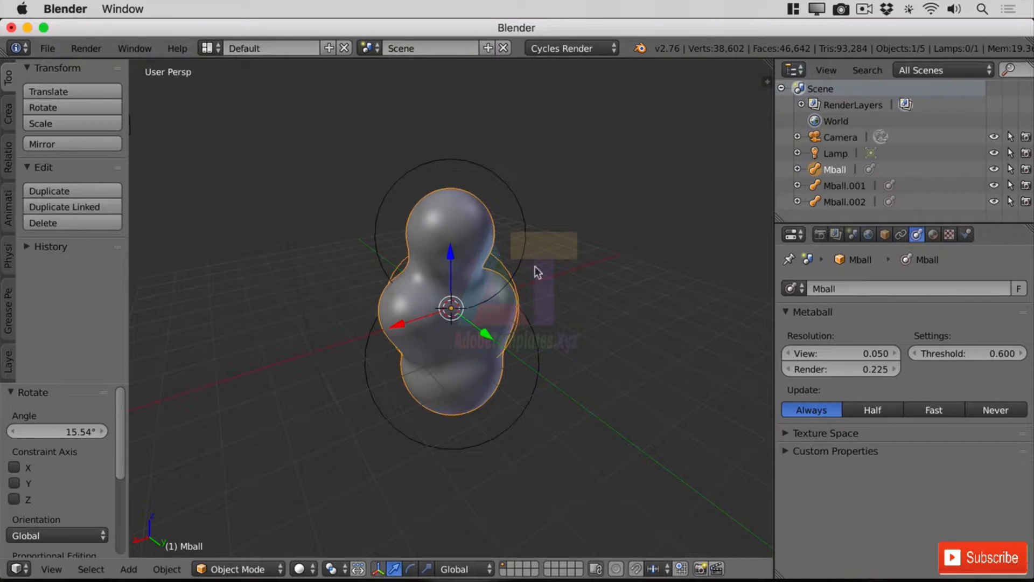
Put the upper metaball, Mball.001, into Edit Mode and choose Ball as its active element type
{"action": "key", "text": "Tab"}
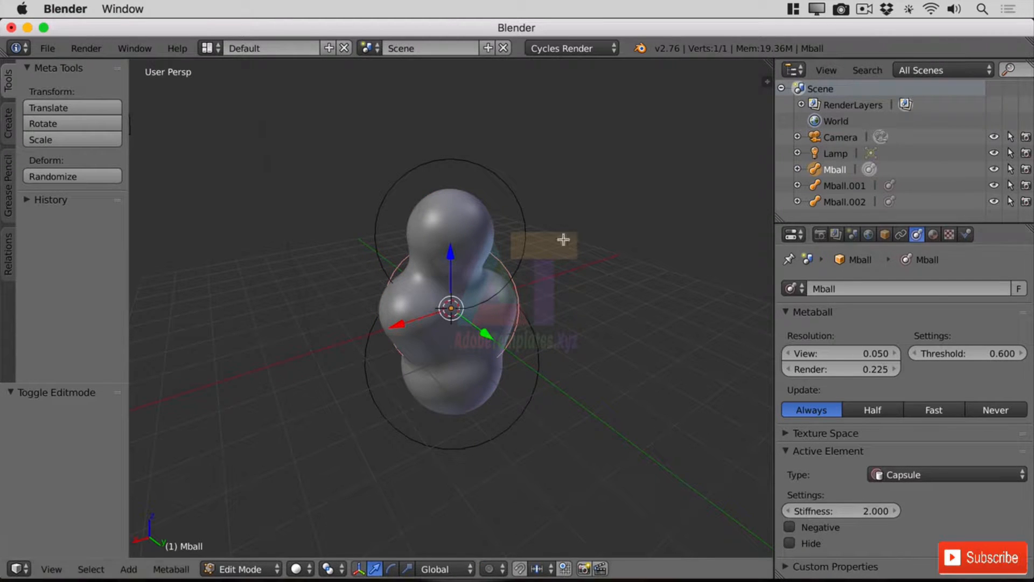
{"action": "left_click", "coordinate": [815, 186]}
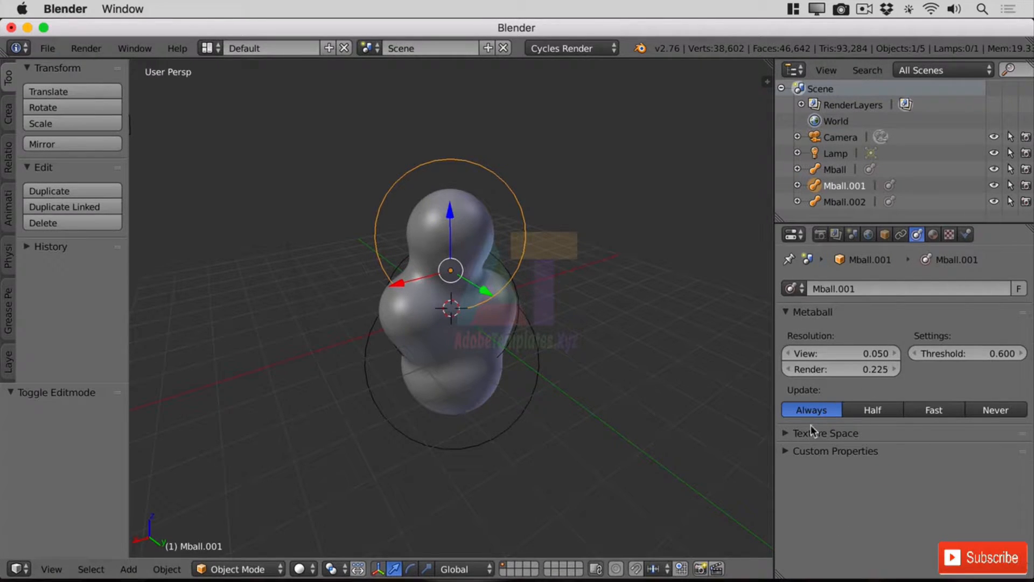
{"action": "key", "text": "Tab"}
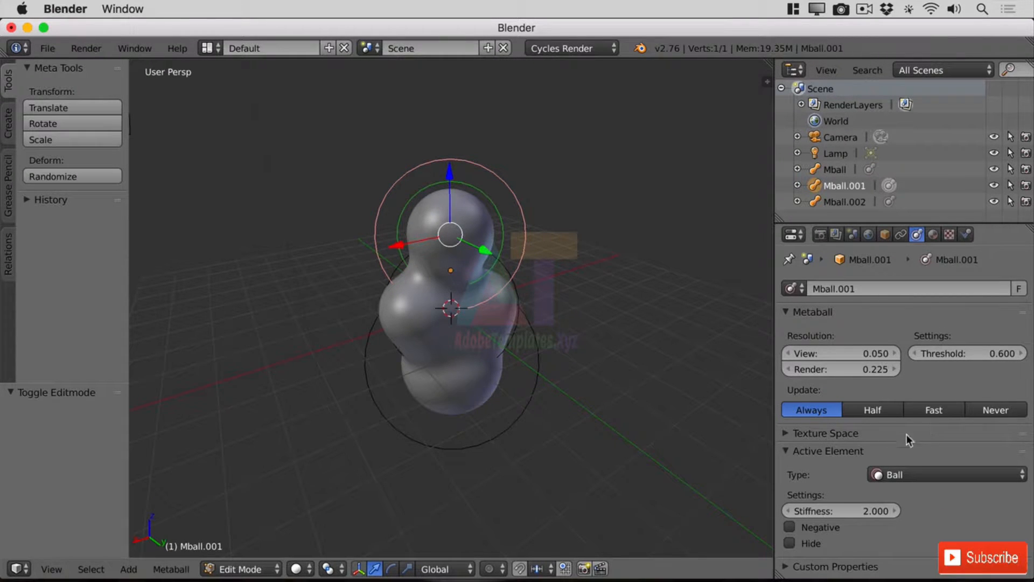
{"action": "left_click", "coordinate": [784, 311]}
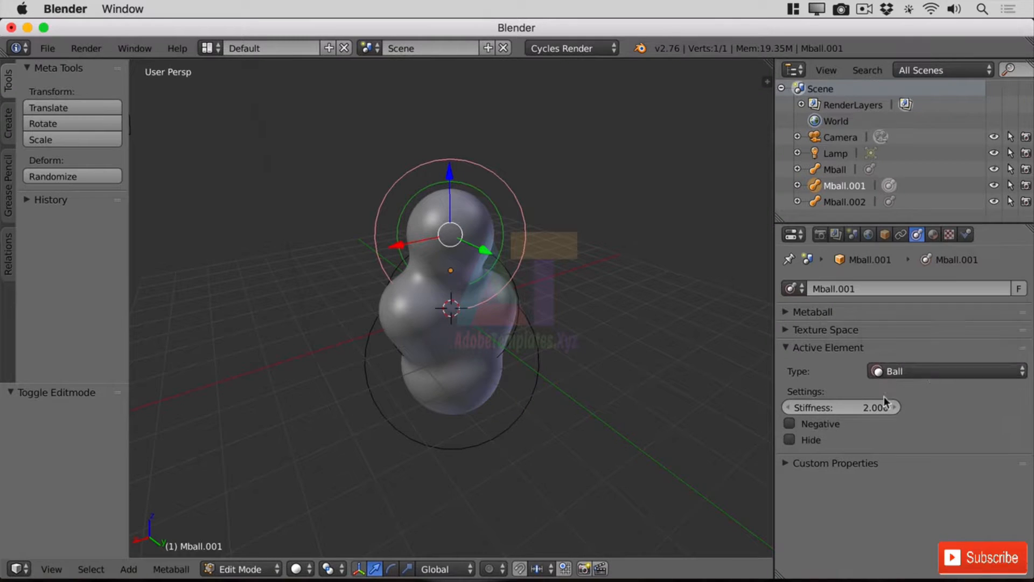
{"action": "left_click", "coordinate": [909, 369]}
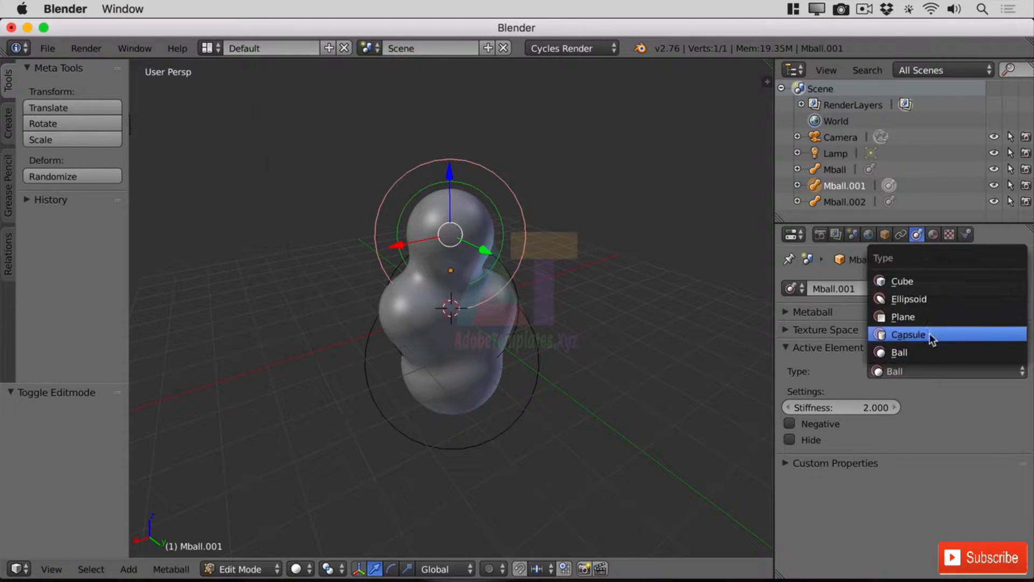
{"action": "left_click", "coordinate": [940, 351]}
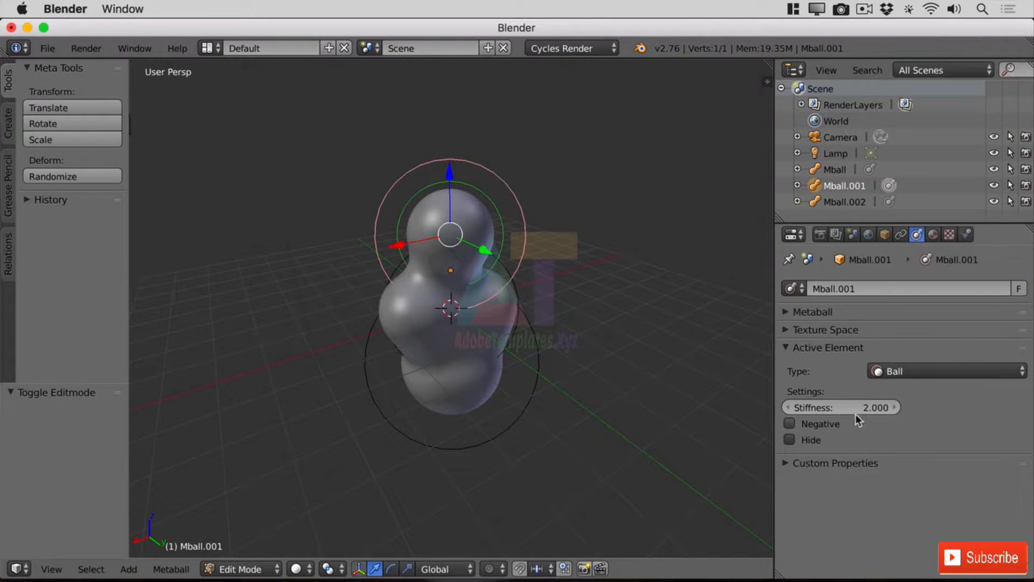
Set the upper ball's stiffness to 1.400 and move the ball about 0.386 up along Z
{"action": "mouse_move", "coordinate": [869, 407]}
{"action": "left_mouse_down"}
{"action": "mouse_move", "coordinate": [832, 407]}
{"action": "mouse_move", "coordinate": [892, 407]}
{"action": "mouse_move", "coordinate": [840, 407]}
{"action": "mouse_move", "coordinate": [849, 408]}
{"action": "left_mouse_up"}
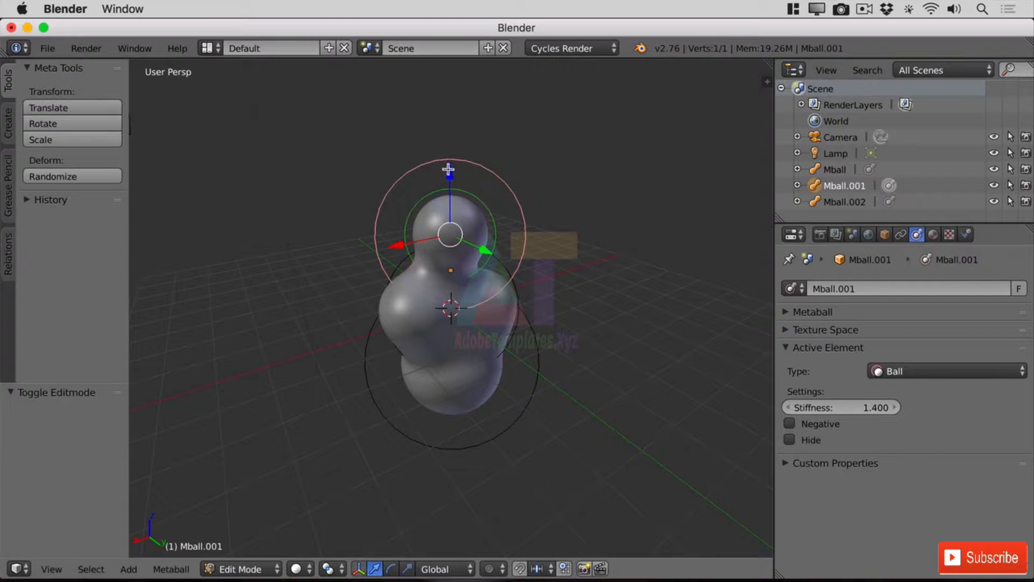
{"action": "left_click_drag", "start_coordinate": [448, 169], "coordinate": [453, 159]}
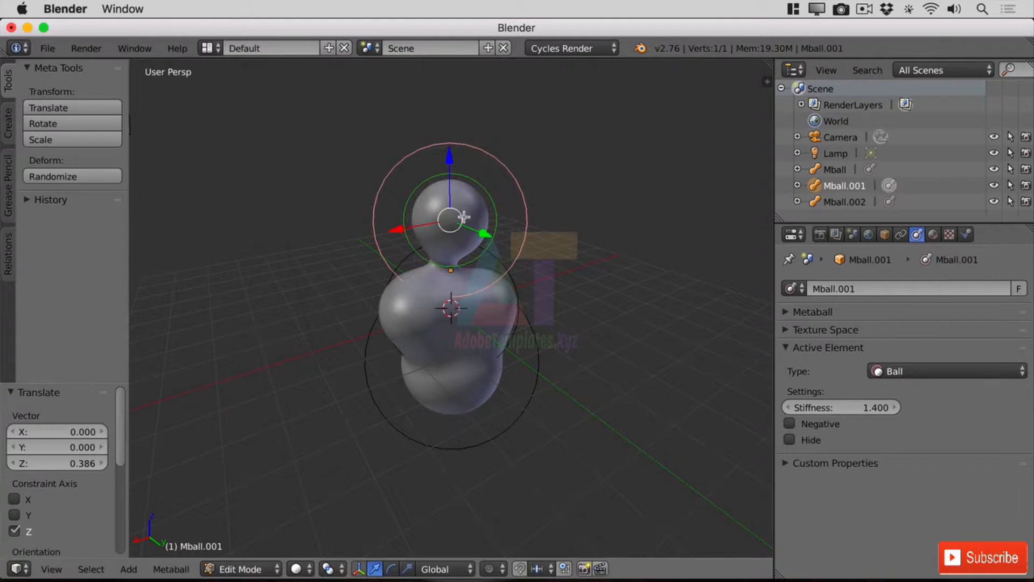
Set the upper ball's stiffness to 2 and move the ball about 0.386 down along Z
{"action": "left_click", "coordinate": [877, 406]}
{"action": "type", "text": "2"}
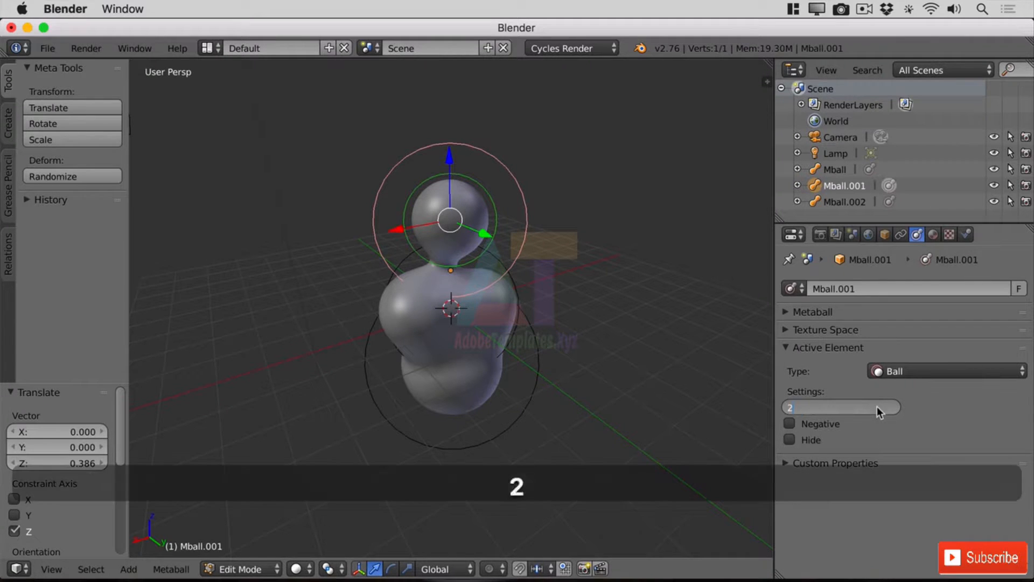
{"action": "key", "text": "Return"}
{"action": "left_click_drag", "start_coordinate": [453, 156], "coordinate": [453, 172]}
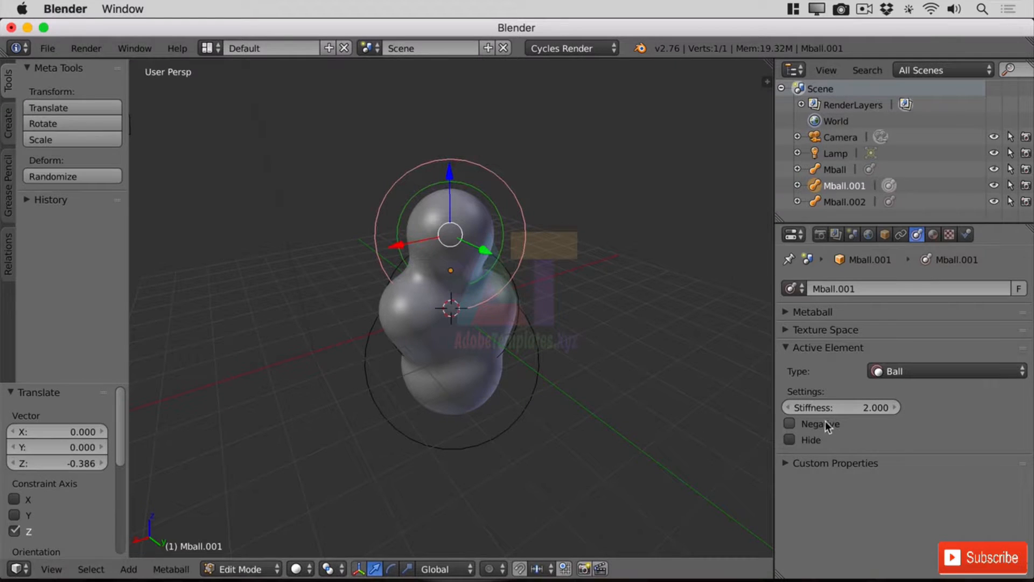
Make the upper ball a negative element and move it about 1.111 down along Z into the capsule
{"action": "left_click", "coordinate": [806, 424]}
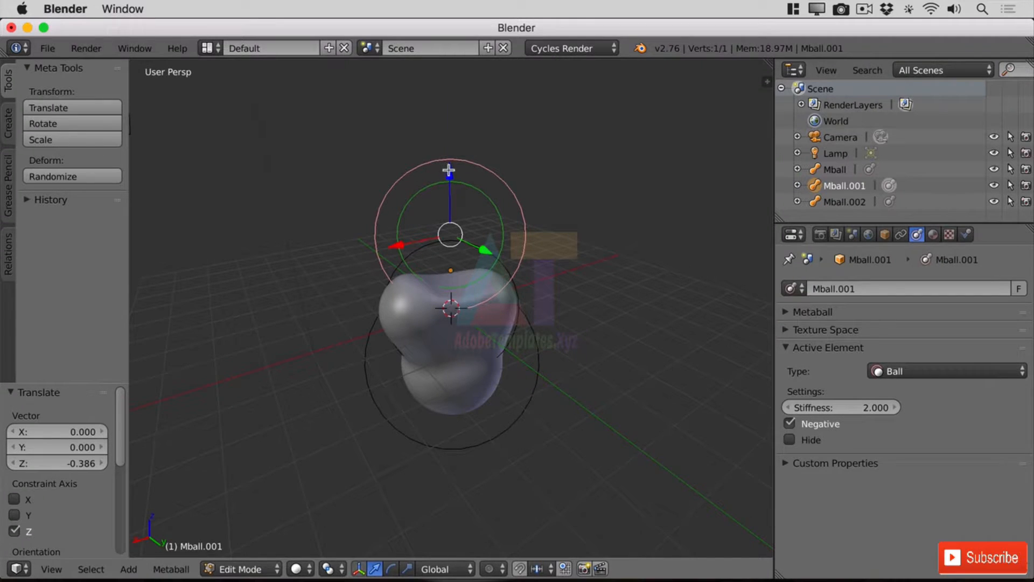
{"action": "left_click_drag", "start_coordinate": [451, 171], "coordinate": [450, 222]}
Scale the negative ball down and lower it about 0.374 along Z to carve a hollow in the capsule's top
{"action": "key", "text": "s"}
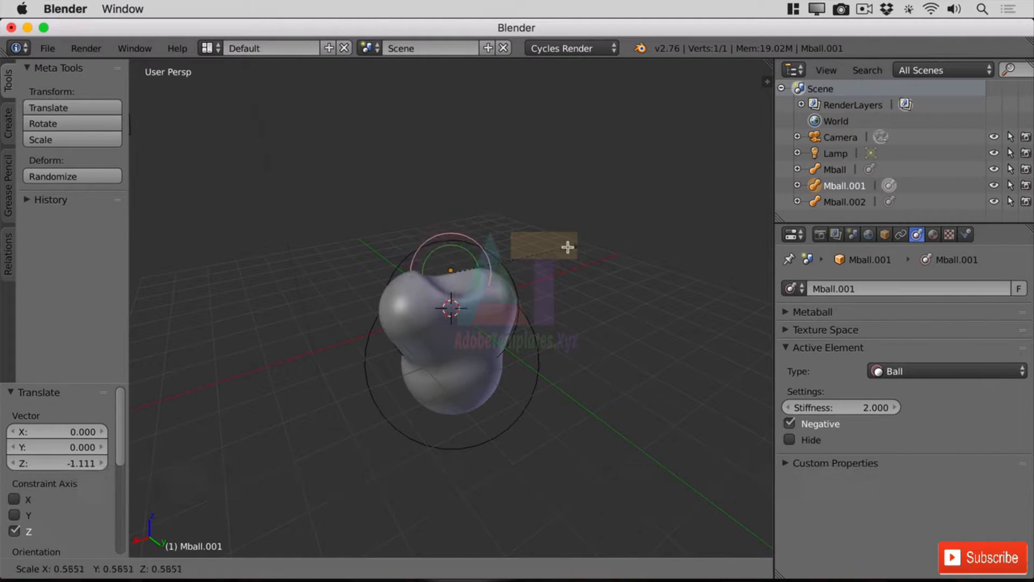
{"action": "left_click", "coordinate": [527, 231]}
{"action": "left_click_drag", "start_coordinate": [450, 217], "coordinate": [450, 226]}
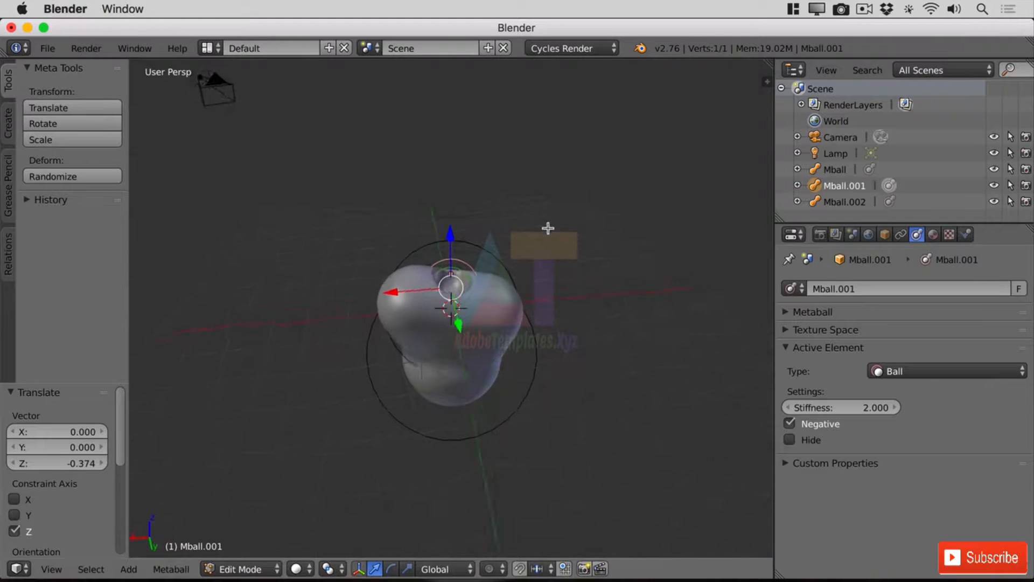
{"action": "middle_click_drag", "start_coordinate": [548, 228], "coordinate": [503, 198]}
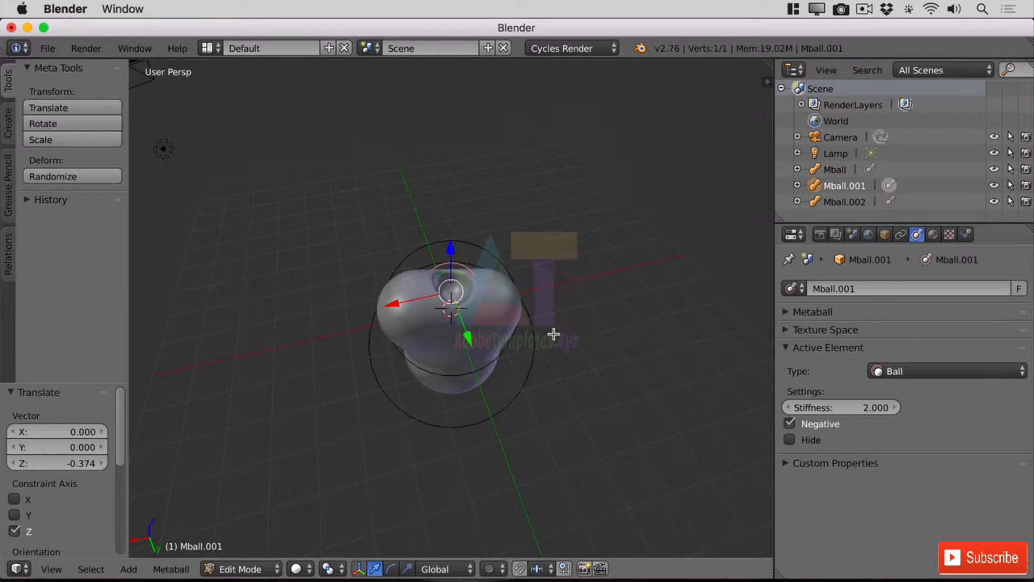
Return to Object Mode, select all three metaballs and convert them to a mesh
{"action": "key", "text": "Tab"}
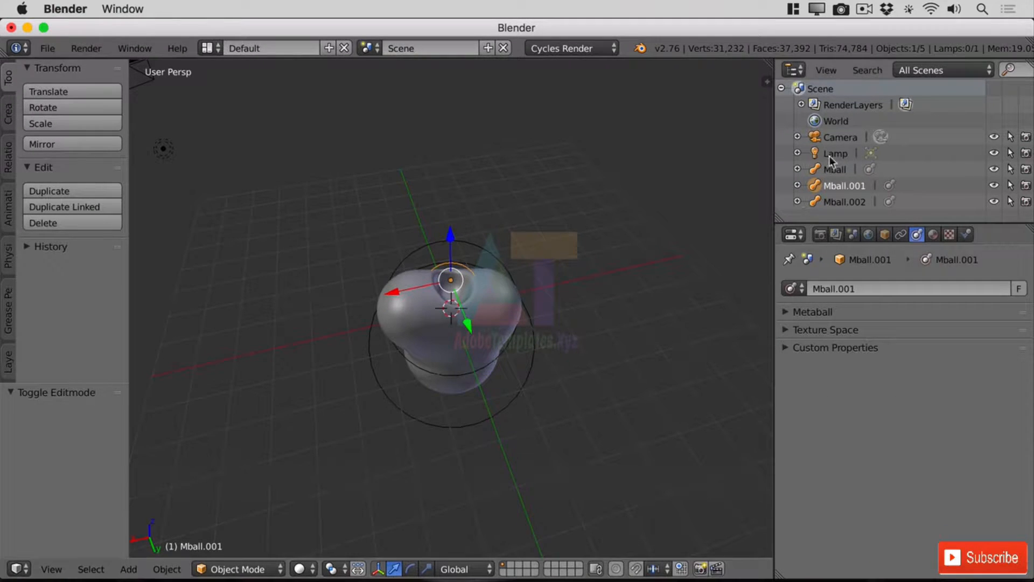
{"action": "left_click", "coordinate": [814, 169]}
{"action": "left_click", "coordinate": [815, 186], "text": "shift"}
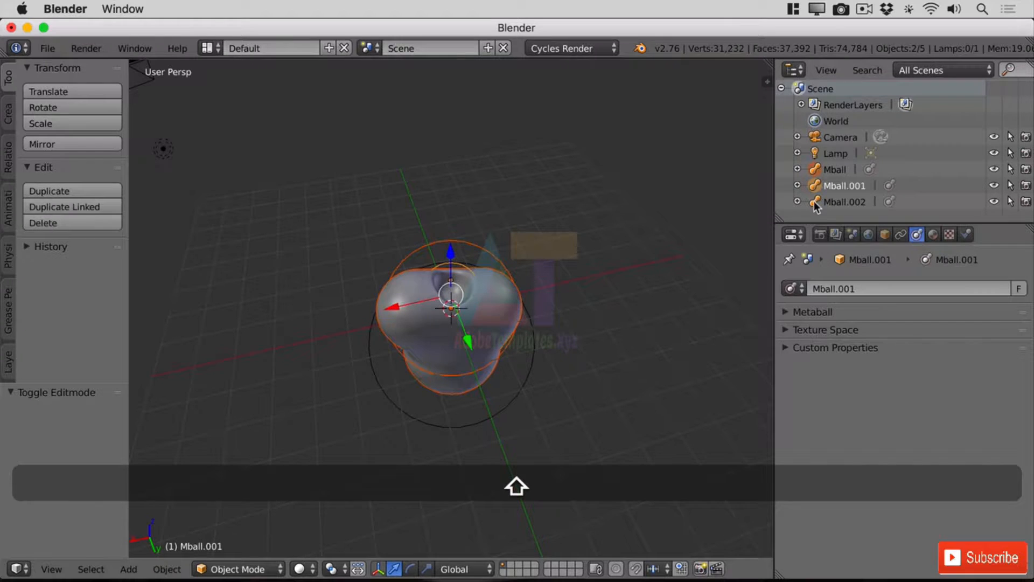
{"action": "left_click", "coordinate": [816, 203], "text": "shift"}
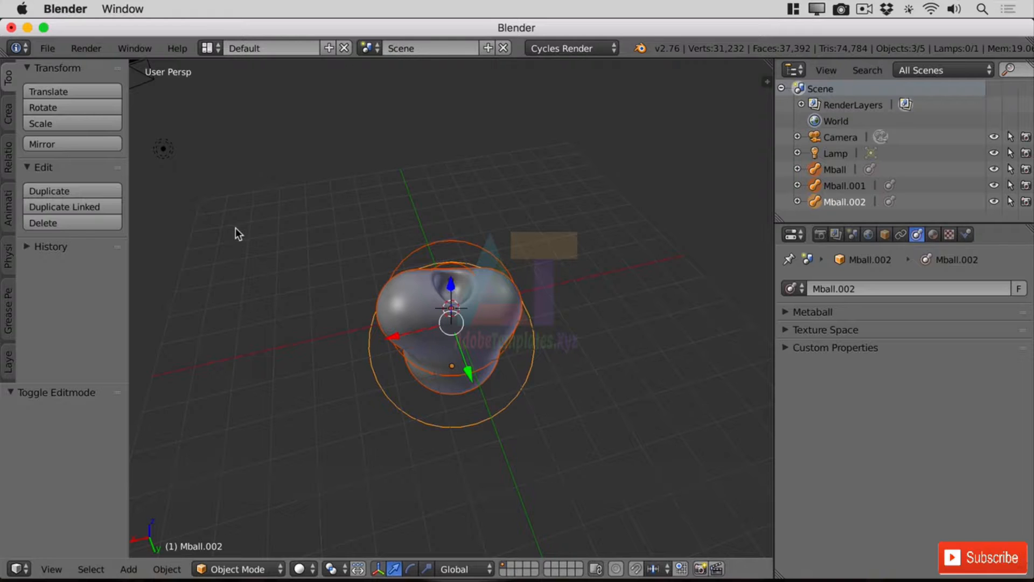
{"action": "key", "text": "alt+c"}
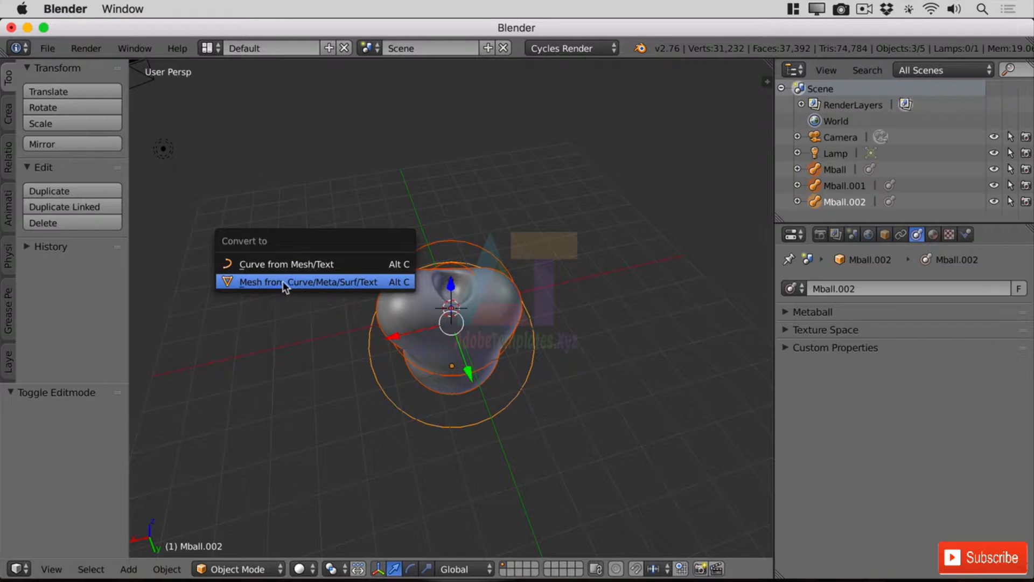
{"action": "left_click", "coordinate": [341, 282]}
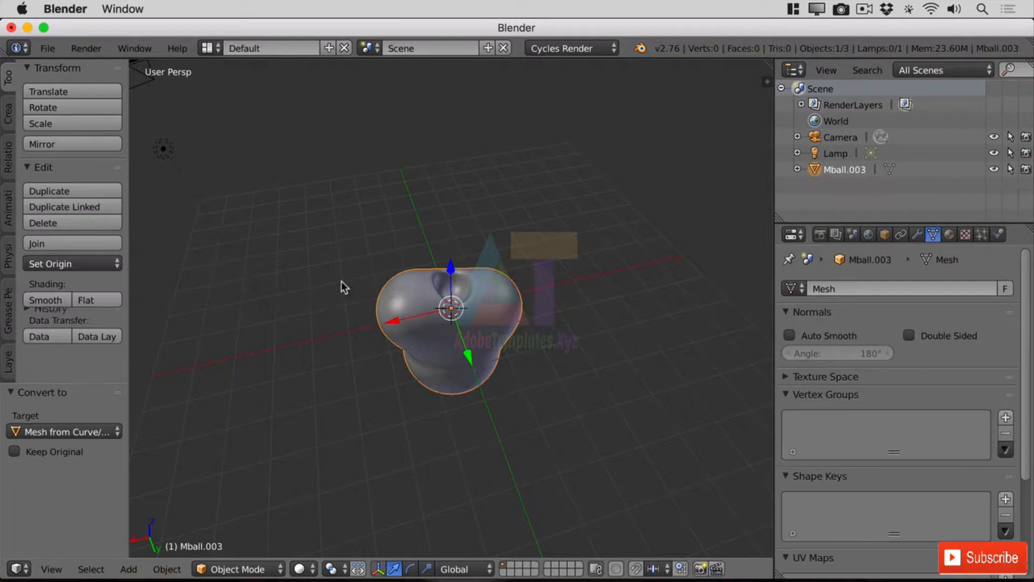
Examine the converted mesh's topology in Edit Mode from several sides and at close range
{"action": "scroll", "coordinate": [520, 355], "scroll_direction": "up", "scroll_amount": 3}
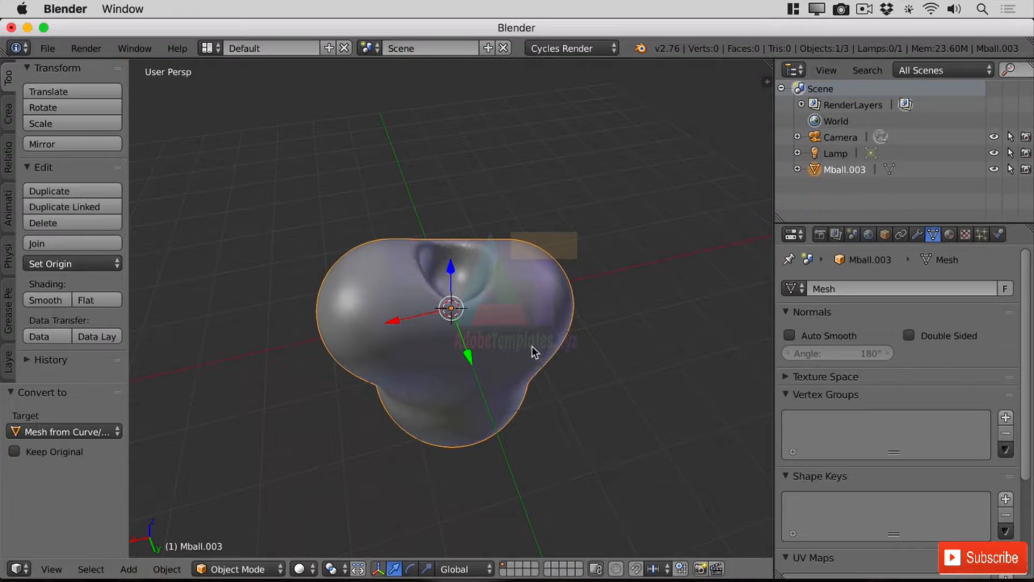
{"action": "middle_click_drag", "start_coordinate": [450, 373], "coordinate": [480, 355]}
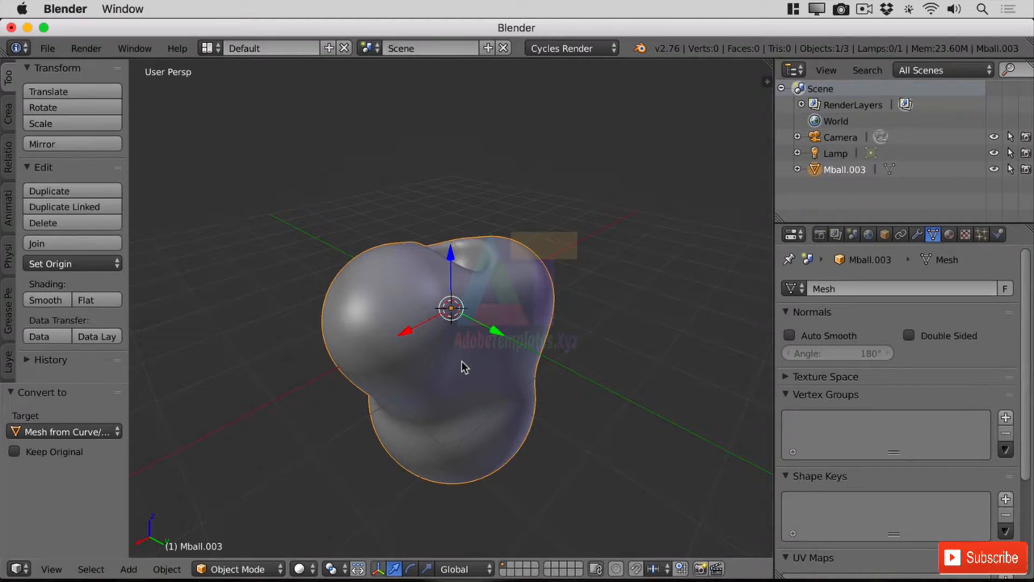
{"action": "key", "text": "Tab"}
{"action": "scroll", "coordinate": [480, 350], "scroll_direction": "up", "scroll_amount": 4}
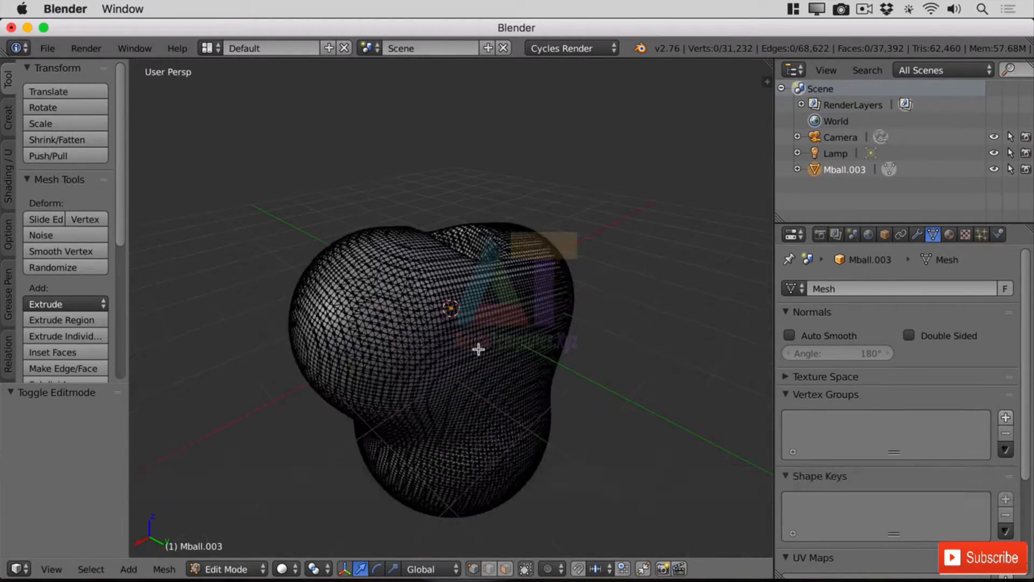
{"action": "middle_click_drag", "start_coordinate": [480, 350], "coordinate": [483, 306]}
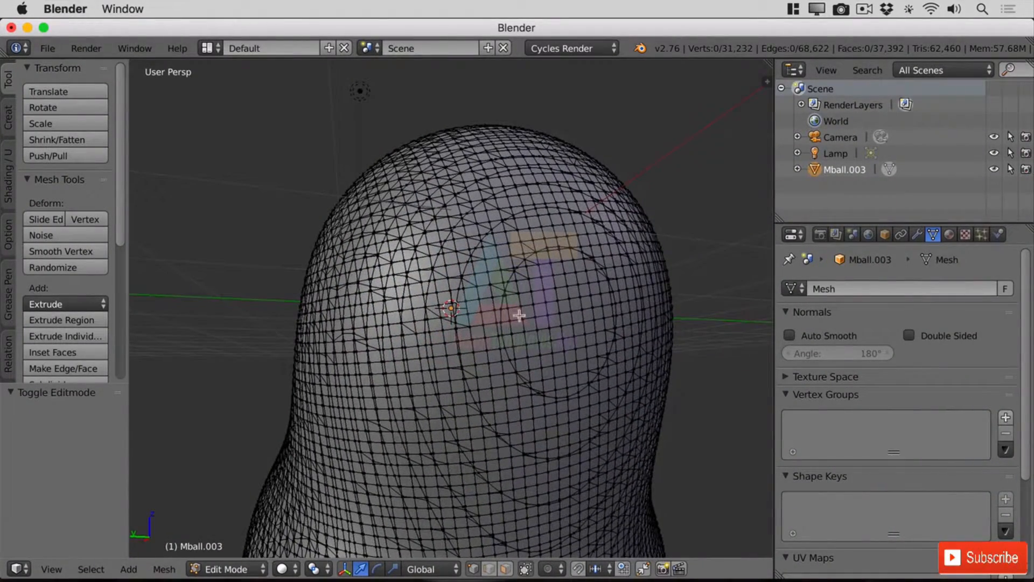
{"action": "middle_click_drag", "start_coordinate": [356, 344], "coordinate": [536, 316]}
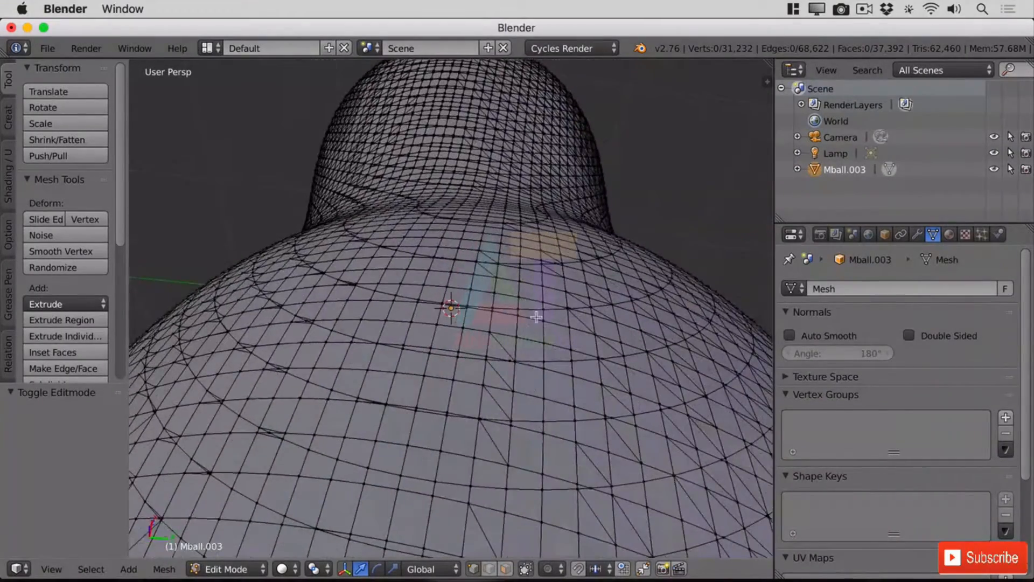
{"action": "scroll", "coordinate": [569, 370], "scroll_direction": "up", "scroll_amount": 3}
{"action": "scroll", "coordinate": [568, 370], "scroll_direction": "down", "scroll_amount": 5}
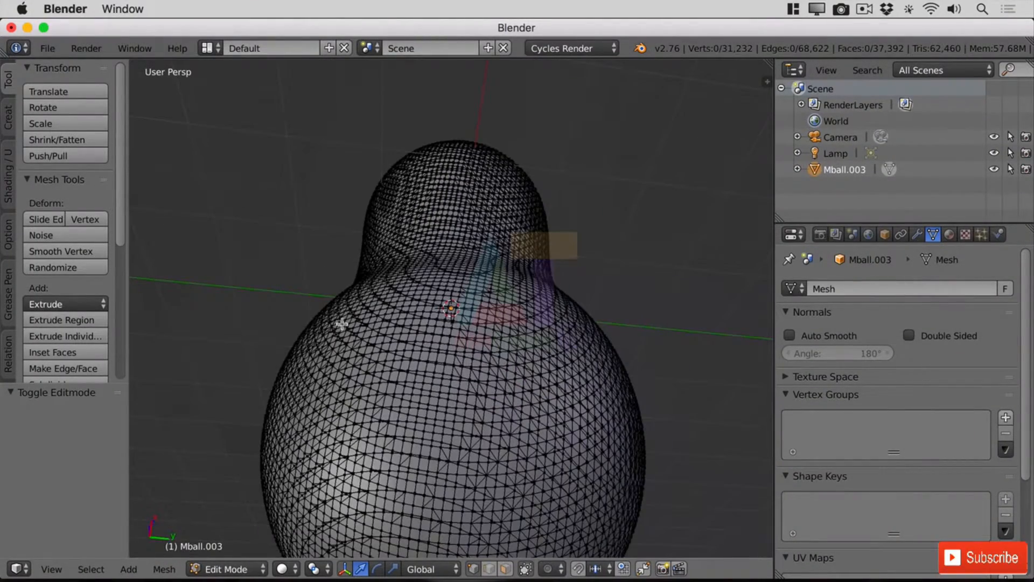
{"action": "middle_click_drag", "start_coordinate": [373, 363], "coordinate": [294, 433]}
{"action": "middle_click_drag", "start_coordinate": [621, 291], "coordinate": [481, 306]}
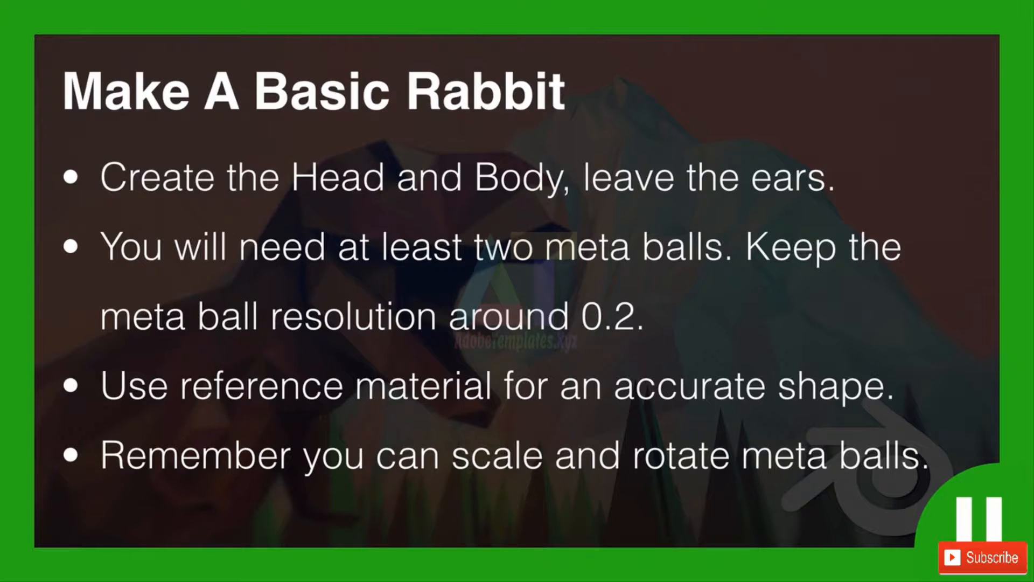
{"action": "key", "text": "Right"}
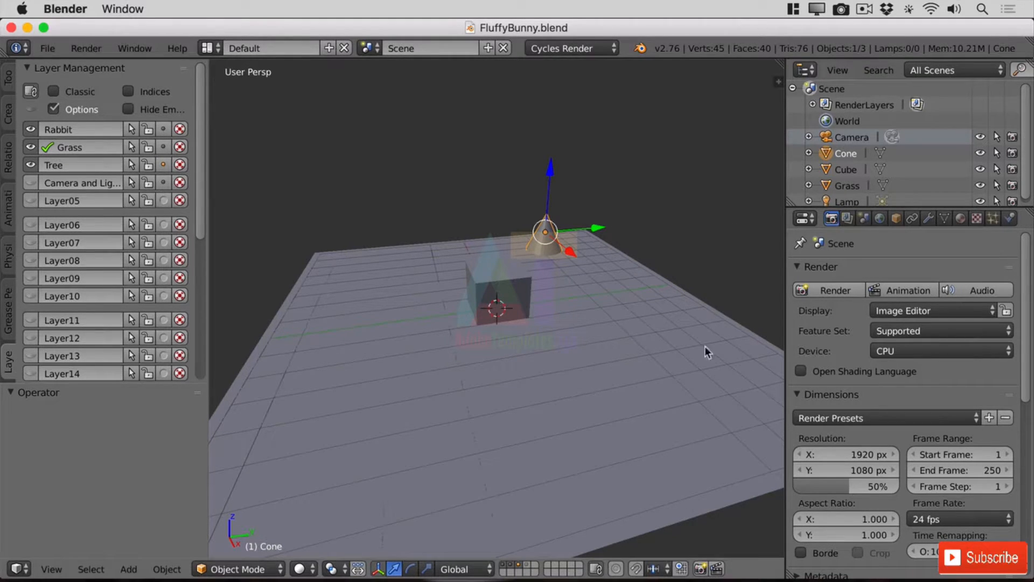
In FluffyBunny.blend, show only the Rabbit layer and select its cube in the left orthographic view
{"action": "left_click", "coordinate": [504, 568]}
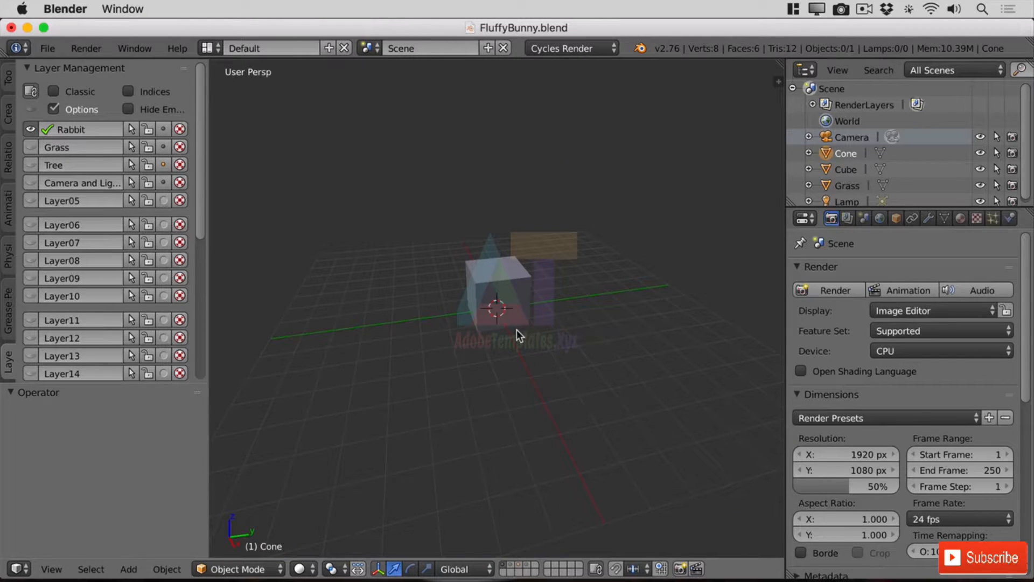
{"action": "left_click", "coordinate": [51, 569]}
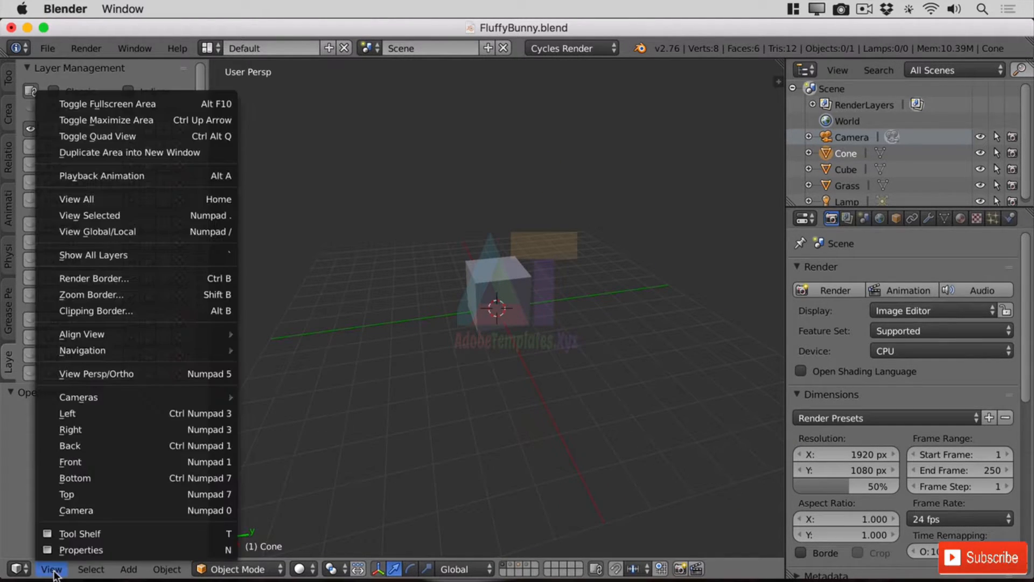
{"action": "left_click", "coordinate": [157, 413]}
{"action": "right_click", "coordinate": [516, 294]}
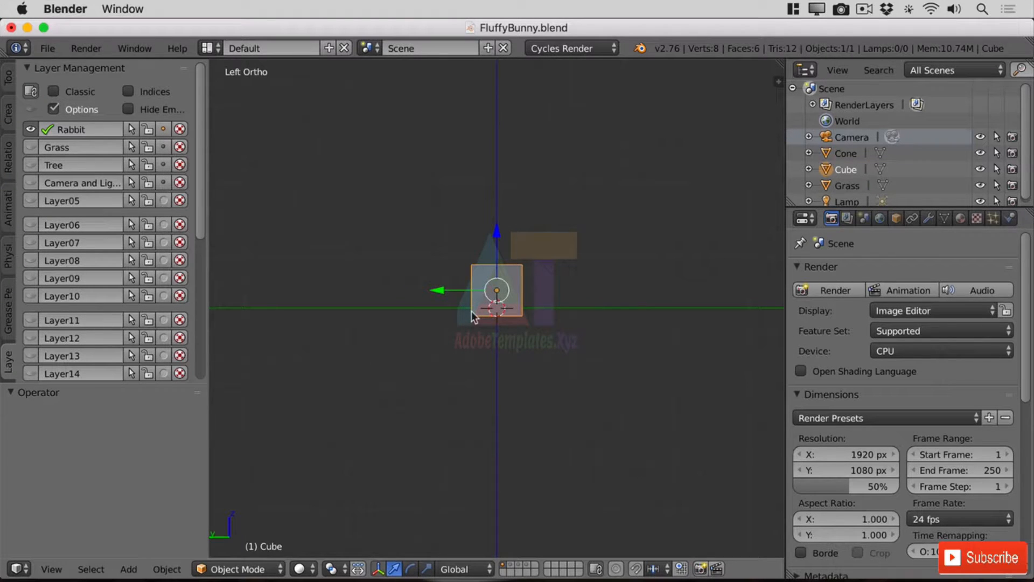
Delete the selected cube and enable background images for the 3D view
{"action": "key", "text": "x"}
{"action": "key", "text": "Return"}
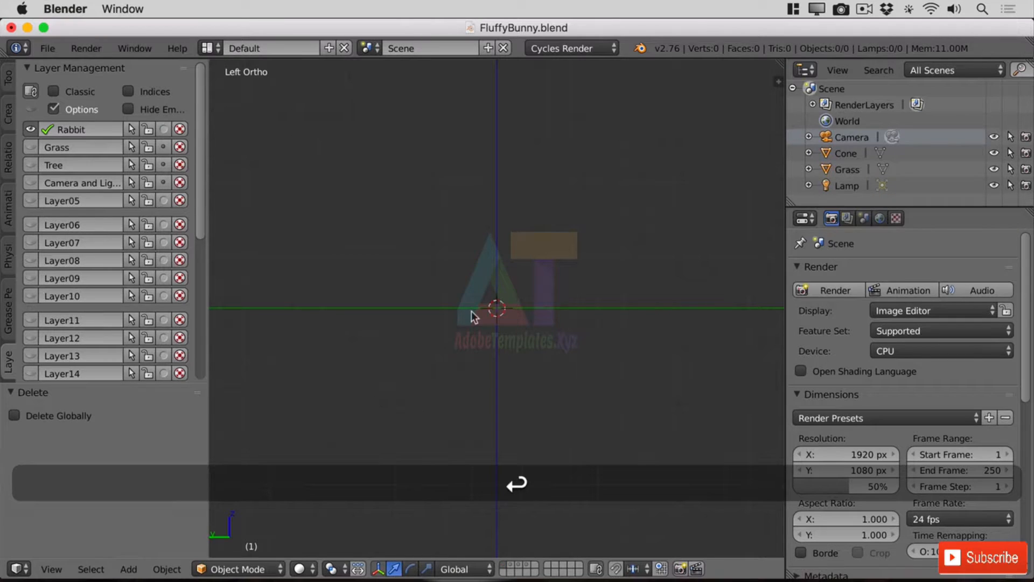
{"action": "key", "text": "n"}
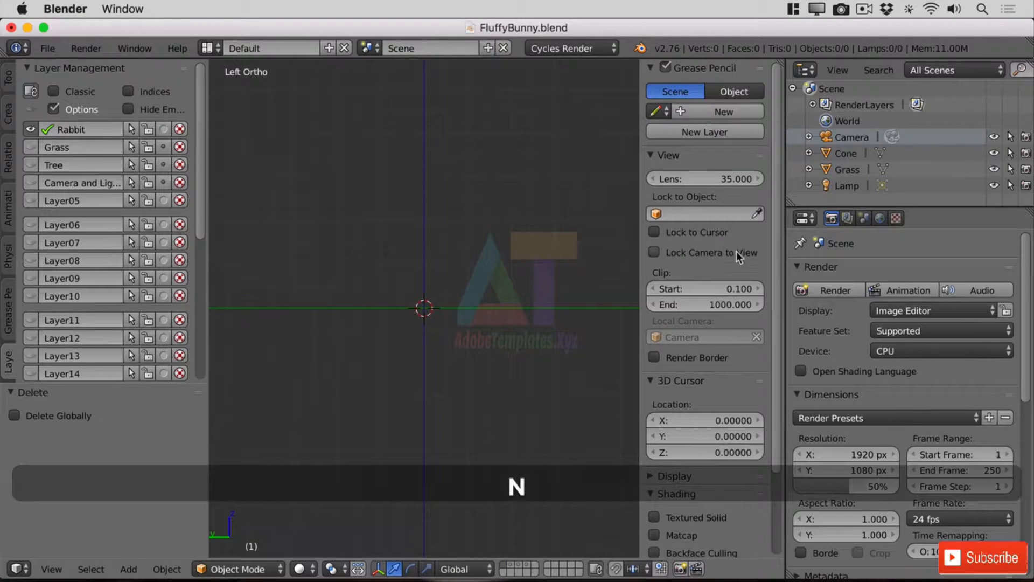
{"action": "scroll", "coordinate": [774, 198], "scroll_direction": "down", "scroll_amount": 2}
{"action": "scroll", "coordinate": [776, 203], "scroll_direction": "down", "scroll_amount": 4}
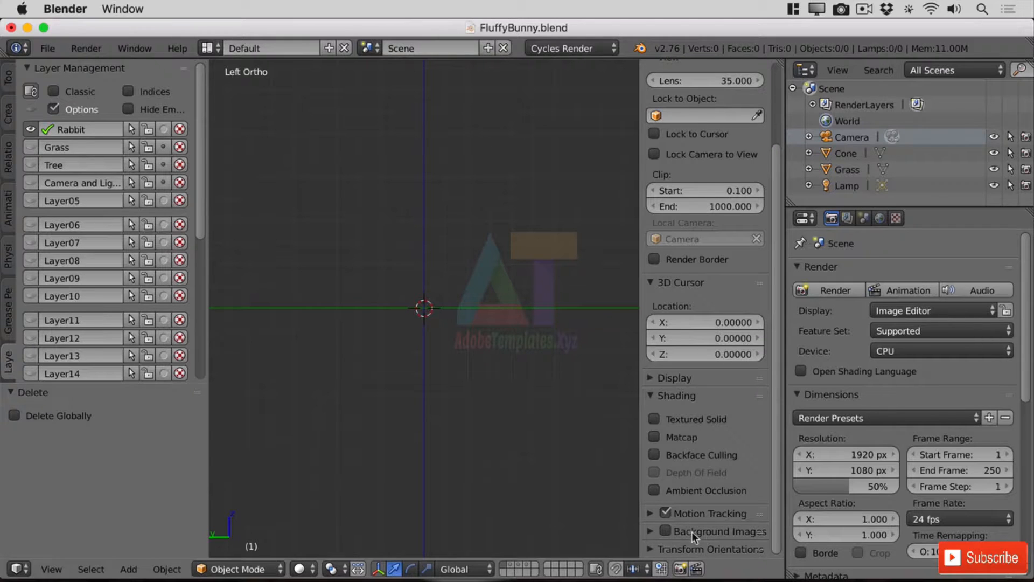
{"action": "left_click", "coordinate": [650, 531]}
{"action": "scroll", "coordinate": [700, 517], "scroll_direction": "down", "scroll_amount": 1}
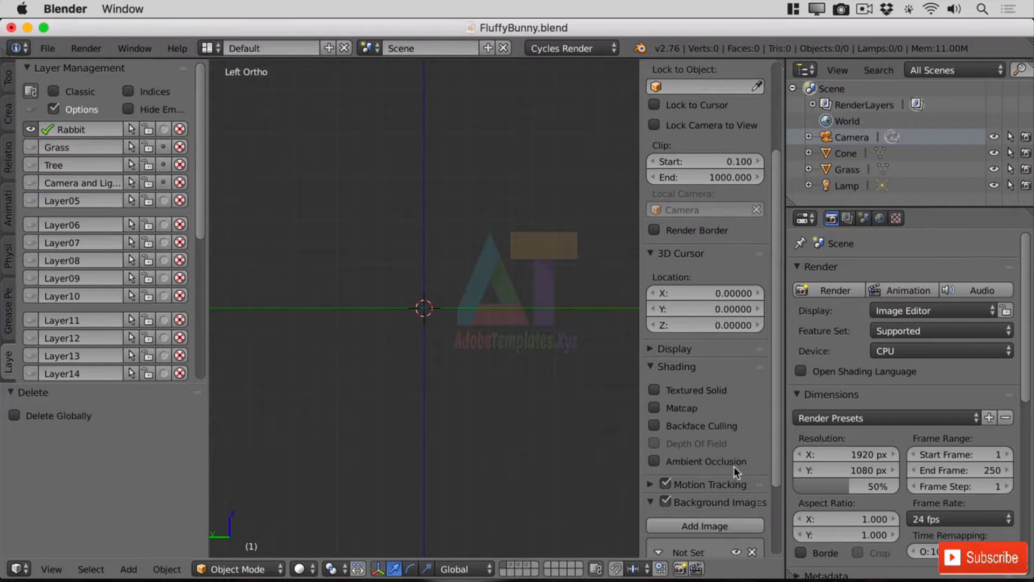
{"action": "scroll", "coordinate": [733, 466], "scroll_direction": "down", "scroll_amount": 3}
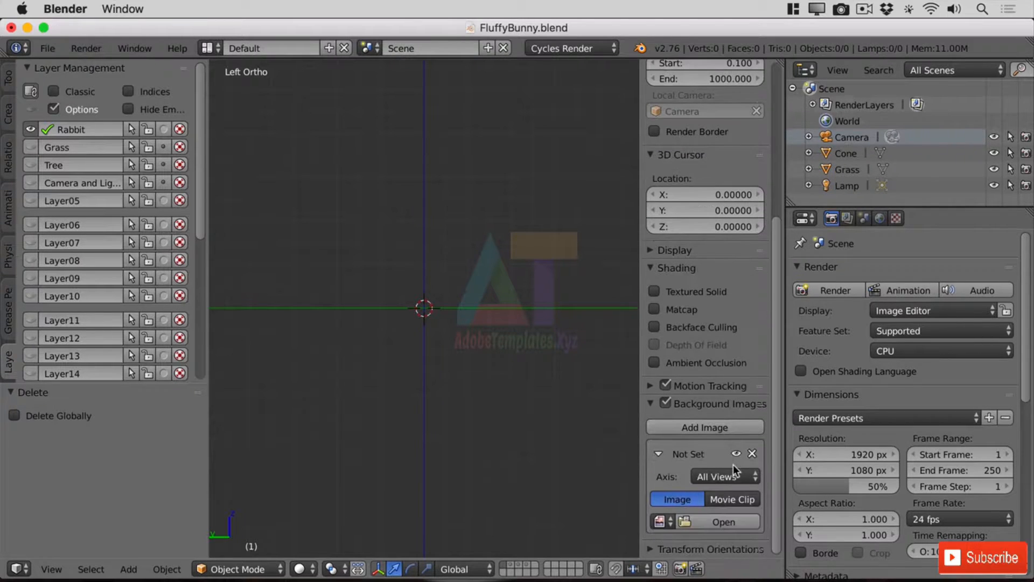
Browse the FB03 Your Section Assets folder with thumbnails and load Rabbit Reference 3.jpg as the background image
{"action": "left_click", "coordinate": [723, 522]}
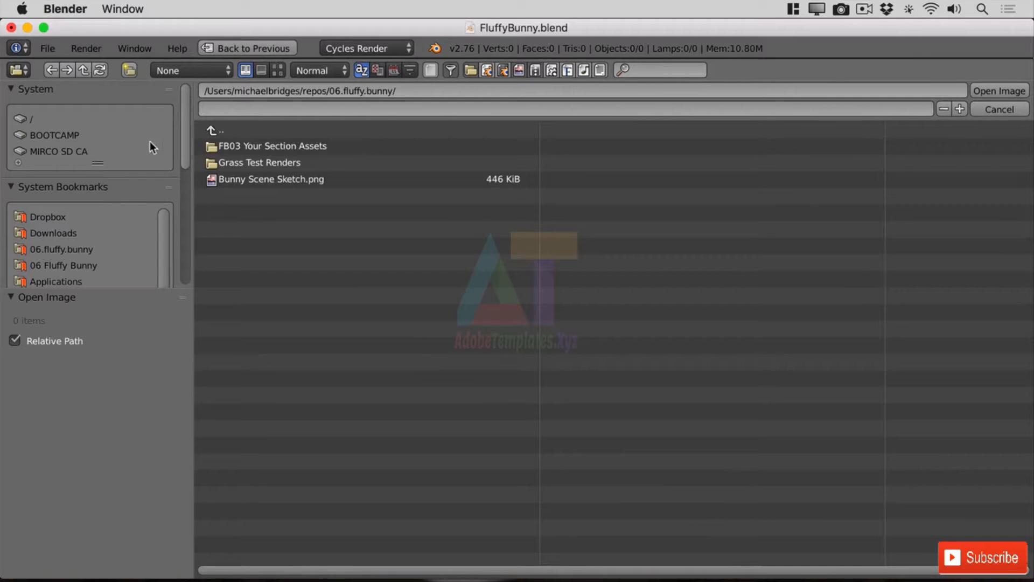
{"action": "left_click", "coordinate": [325, 151]}
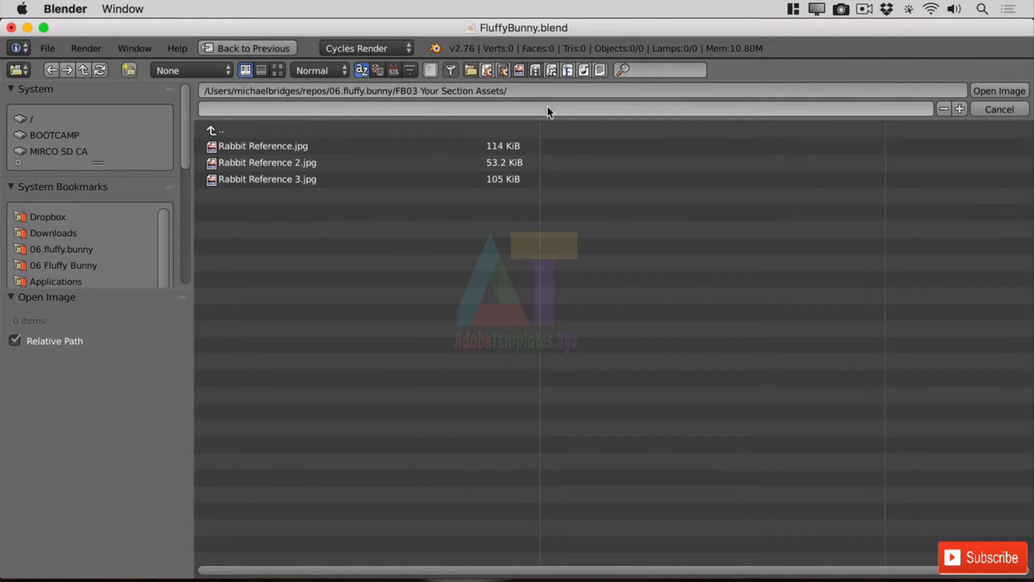
{"action": "left_click", "coordinate": [277, 132]}
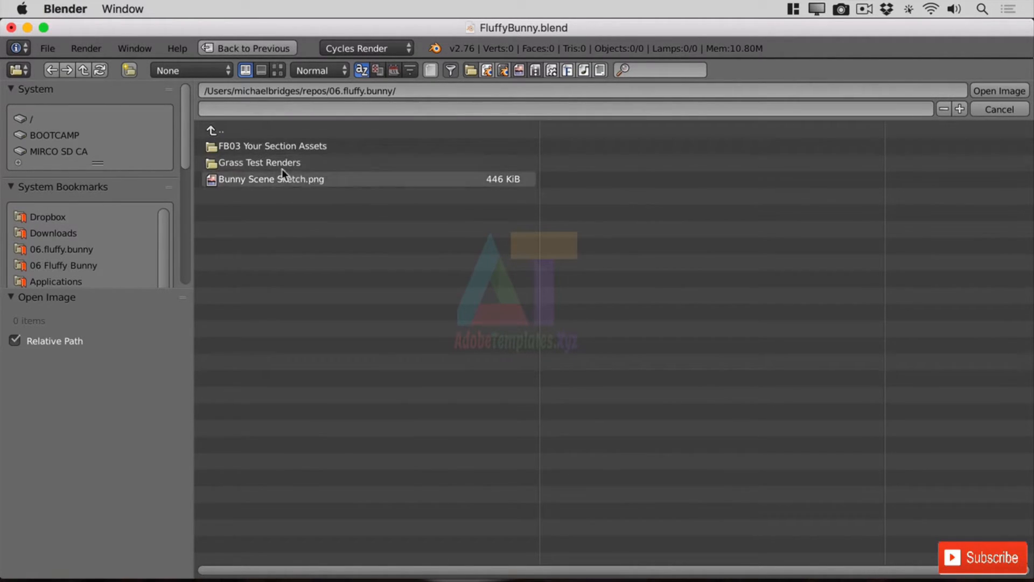
{"action": "left_click", "coordinate": [278, 70]}
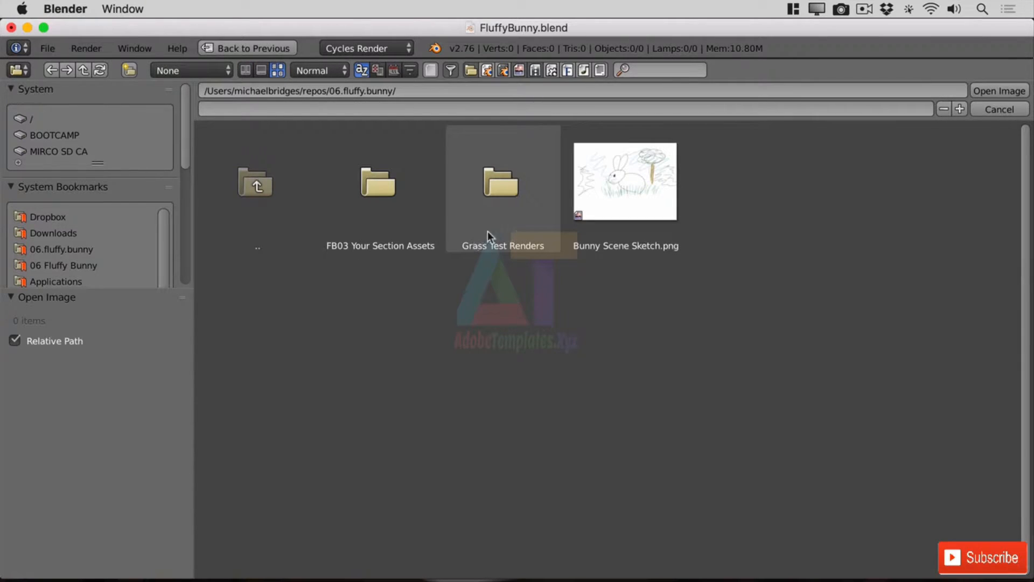
{"action": "left_click", "coordinate": [383, 199]}
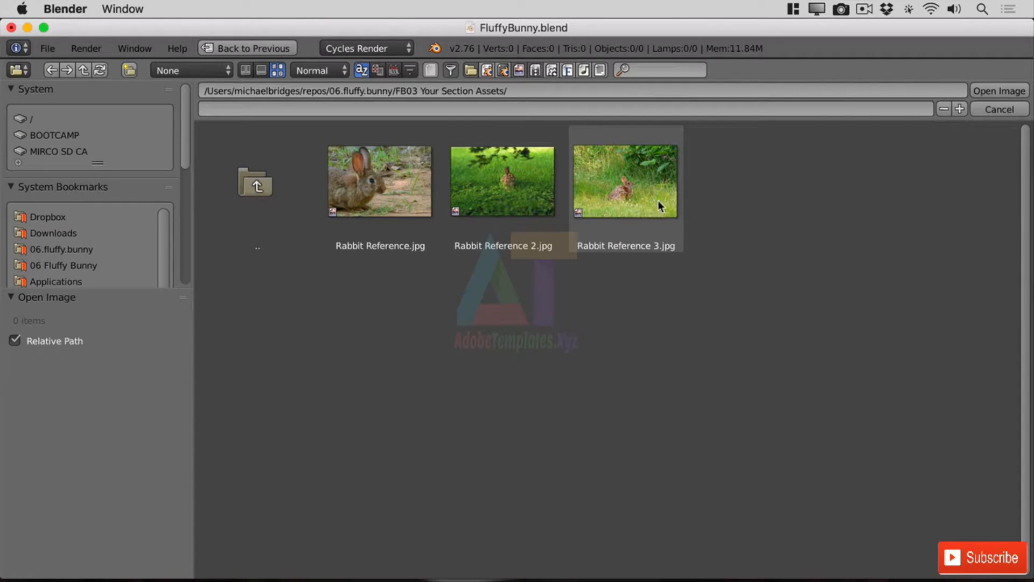
{"action": "double_click", "coordinate": [642, 204]}
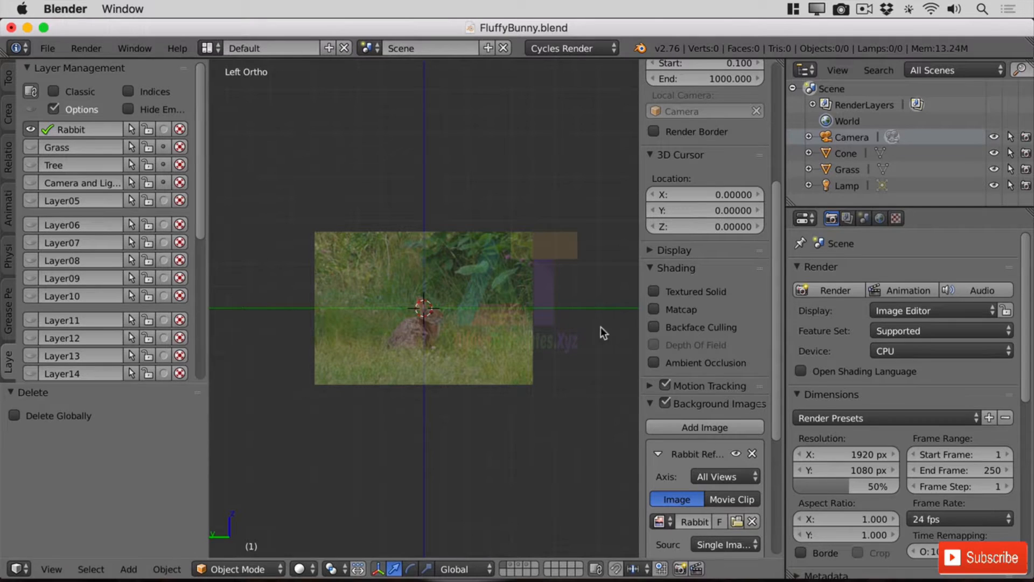
Display the rabbit reference image in front of the objects and lower its opacity to 0.382
{"action": "left_click_drag", "start_coordinate": [775, 395], "coordinate": [786, 510]}
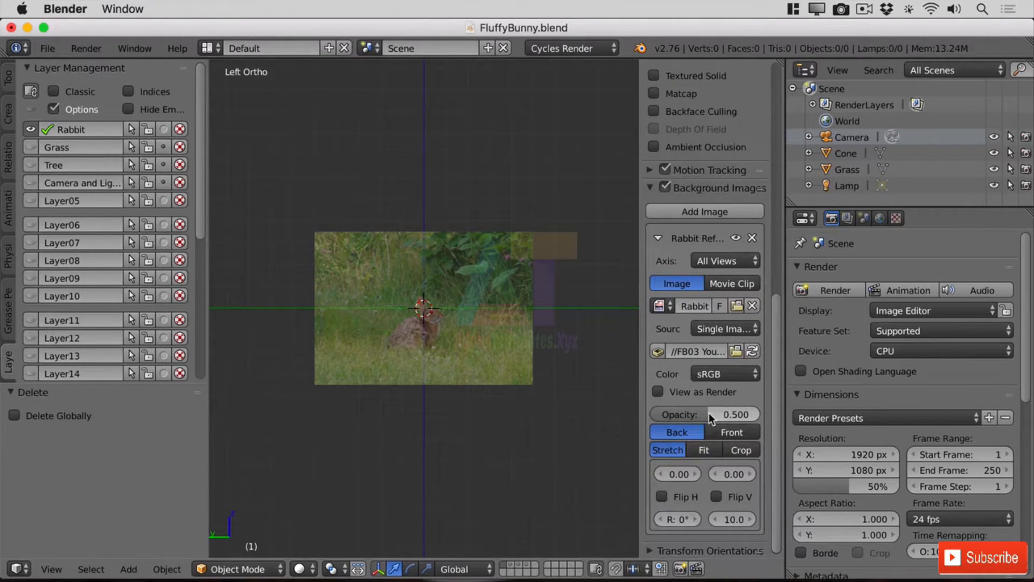
{"action": "mouse_move", "coordinate": [709, 413]}
{"action": "left_mouse_down"}
{"action": "mouse_move", "coordinate": [720, 413]}
{"action": "mouse_move", "coordinate": [709, 413]}
{"action": "left_mouse_up"}
{"action": "left_click", "coordinate": [719, 431]}
{"action": "left_click_drag", "start_coordinate": [712, 416], "coordinate": [700, 415]}
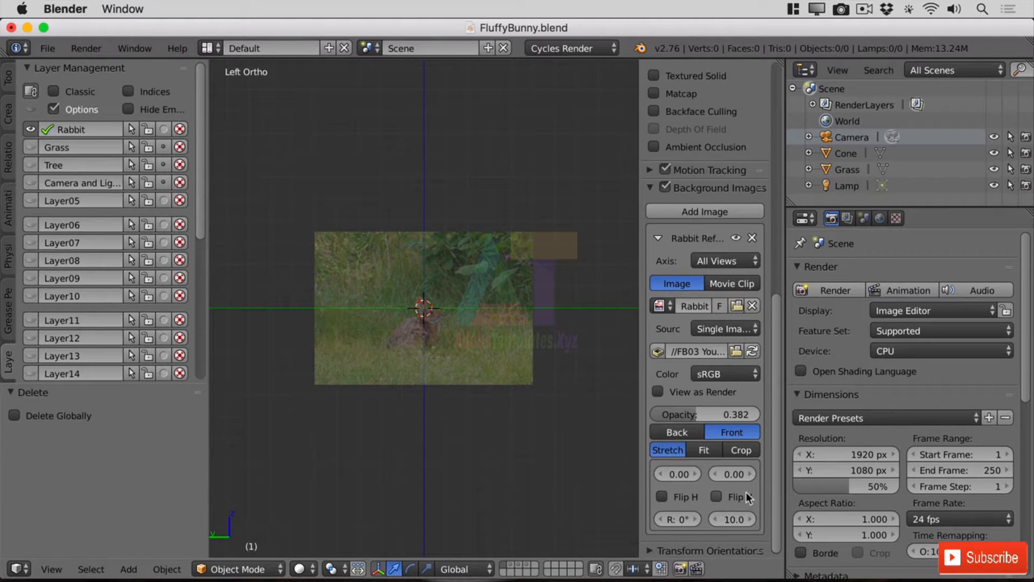
Set the reference image's size to 21.4 and its vertical offset to 6.60, and flip it horizontally
{"action": "left_click_drag", "start_coordinate": [729, 474], "coordinate": [748, 473]}
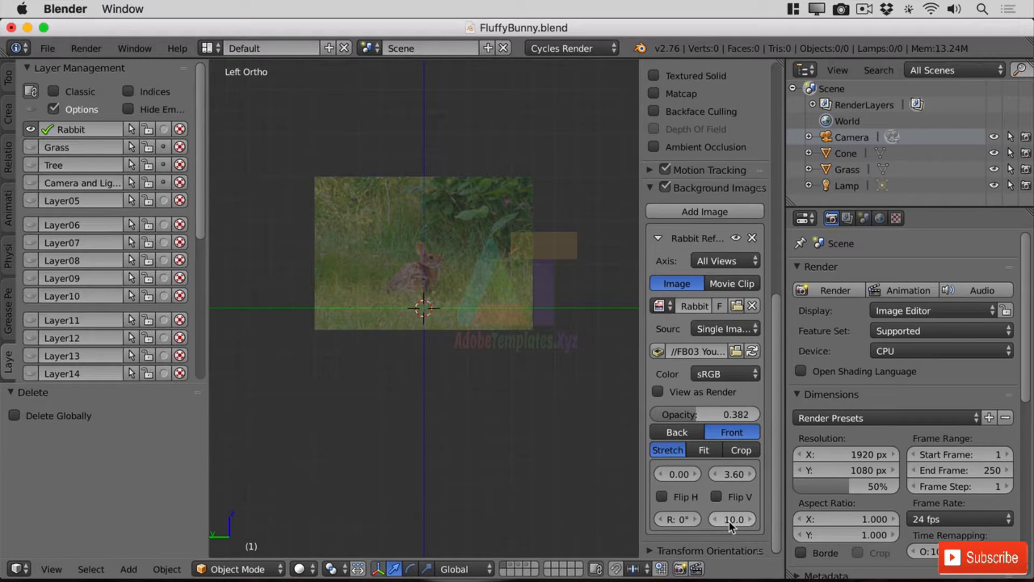
{"action": "left_click_drag", "start_coordinate": [729, 522], "coordinate": [815, 521]}
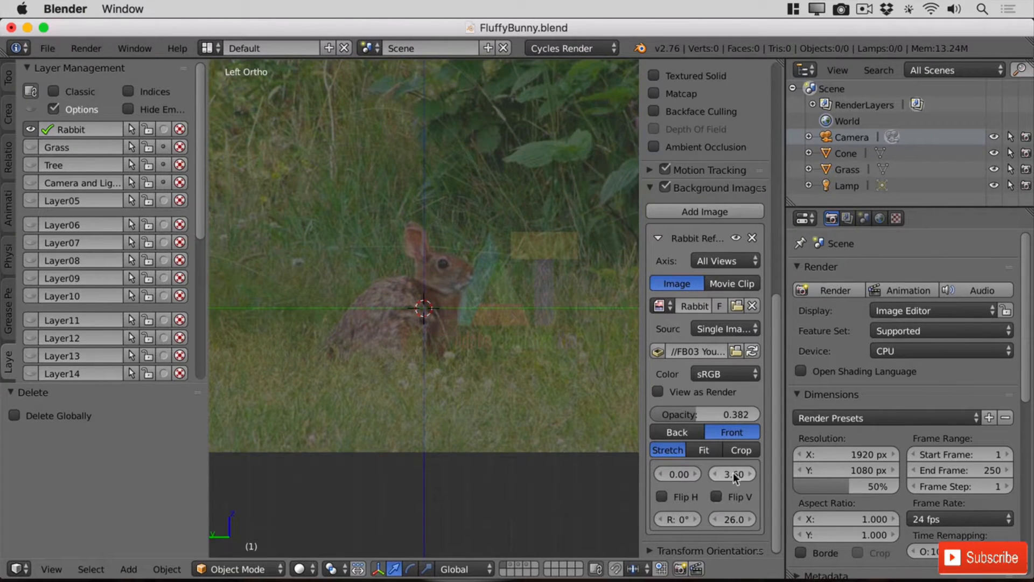
{"action": "left_click_drag", "start_coordinate": [733, 474], "coordinate": [757, 474]}
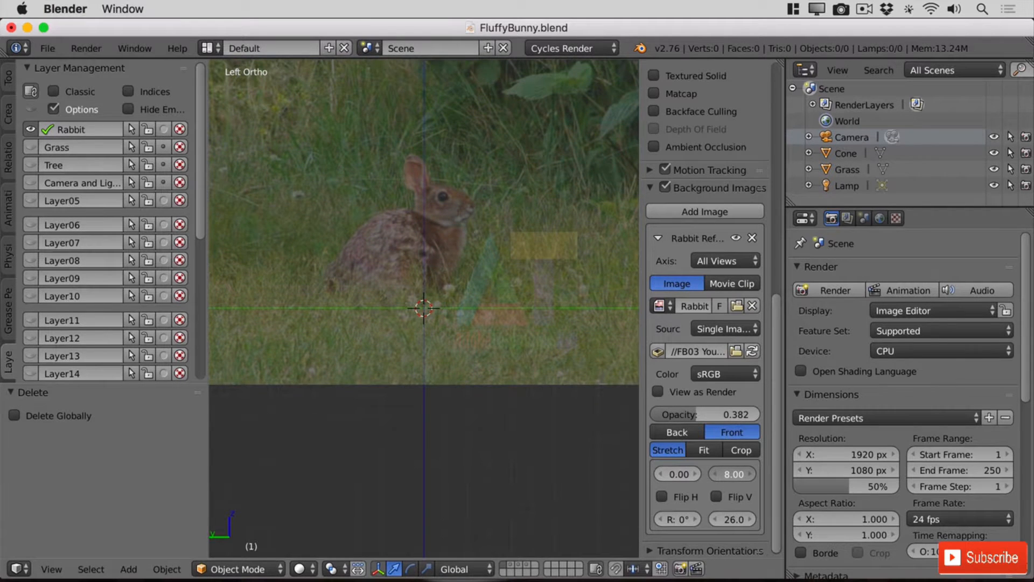
{"action": "left_click_drag", "start_coordinate": [734, 519], "coordinate": [706, 519]}
{"action": "left_click_drag", "start_coordinate": [734, 475], "coordinate": [713, 474]}
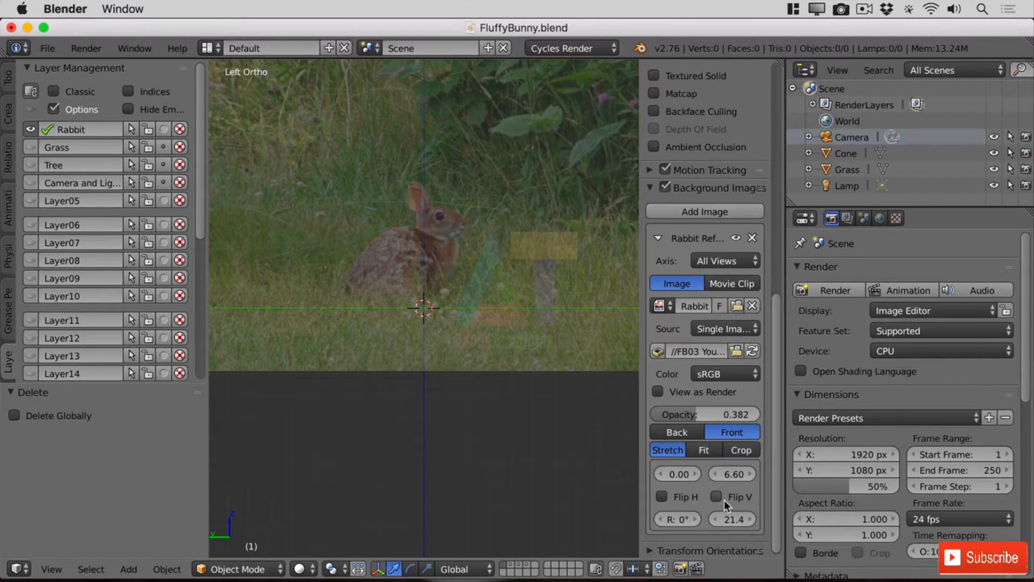
{"action": "left_click", "coordinate": [662, 496]}
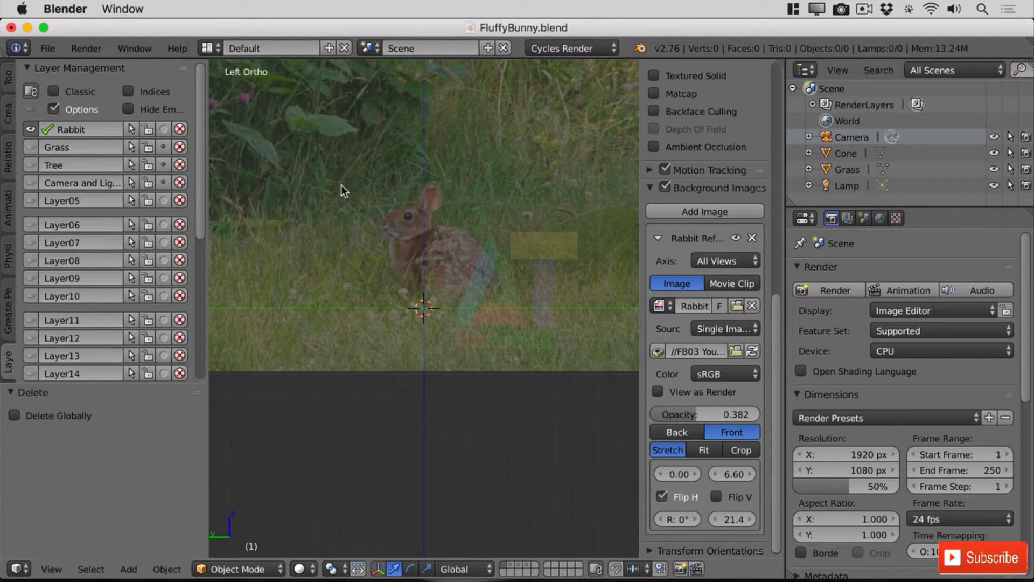
Place the 3D cursor on the rabbit's head and add a metaball Ball there
{"action": "left_click", "coordinate": [409, 222]}
{"action": "key", "text": "shift+a"}
{"action": "mouse_move", "coordinate": [468, 324]}
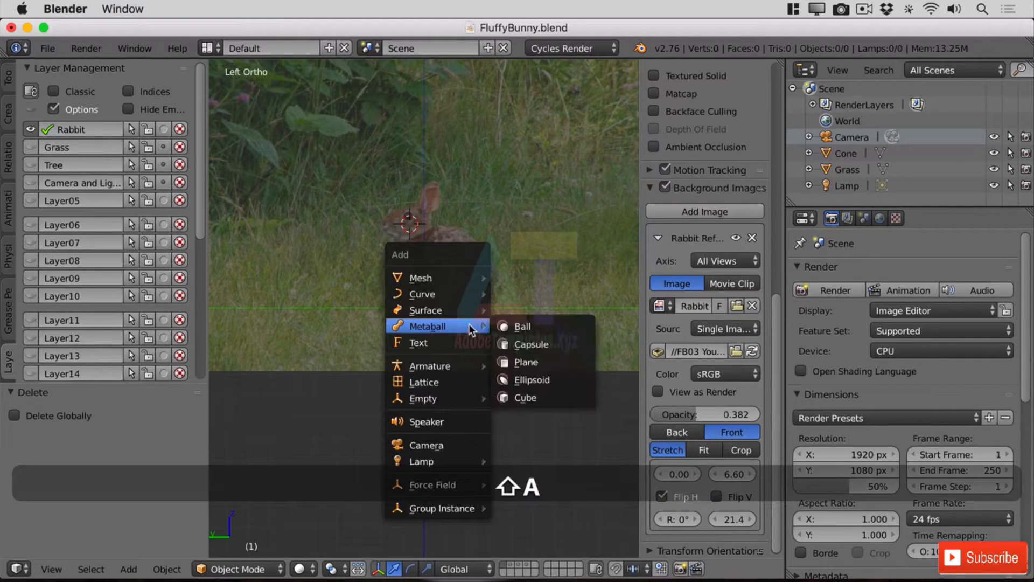
{"action": "left_click", "coordinate": [521, 325]}
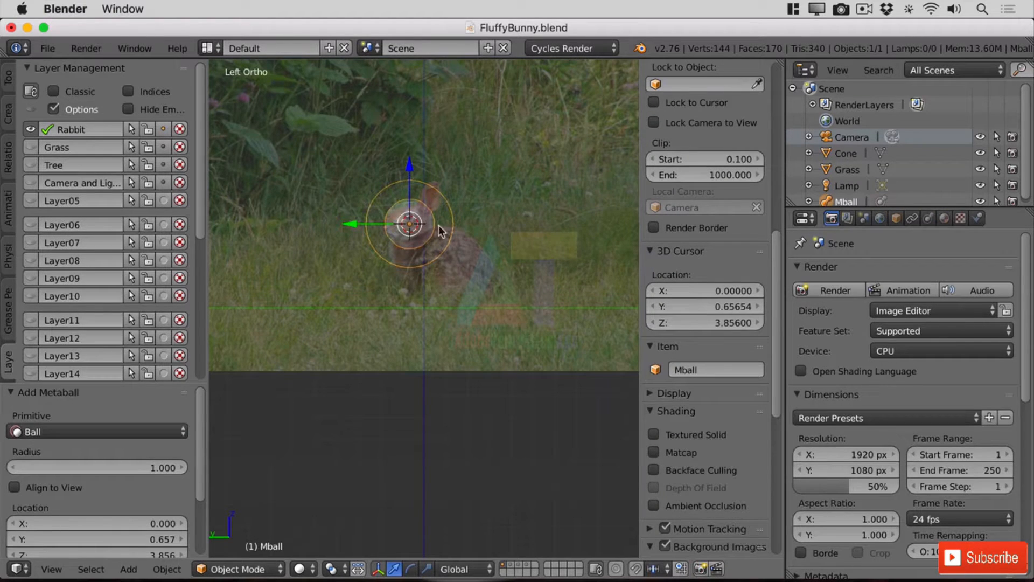
Flatten the head metaball by scaling it to about 0.631 on every axis except Y
{"action": "scroll", "coordinate": [521, 325], "scroll_direction": "up", "scroll_amount": 4}
{"action": "middle_click_drag", "start_coordinate": [486, 139], "coordinate": [523, 247], "text": "shift"}
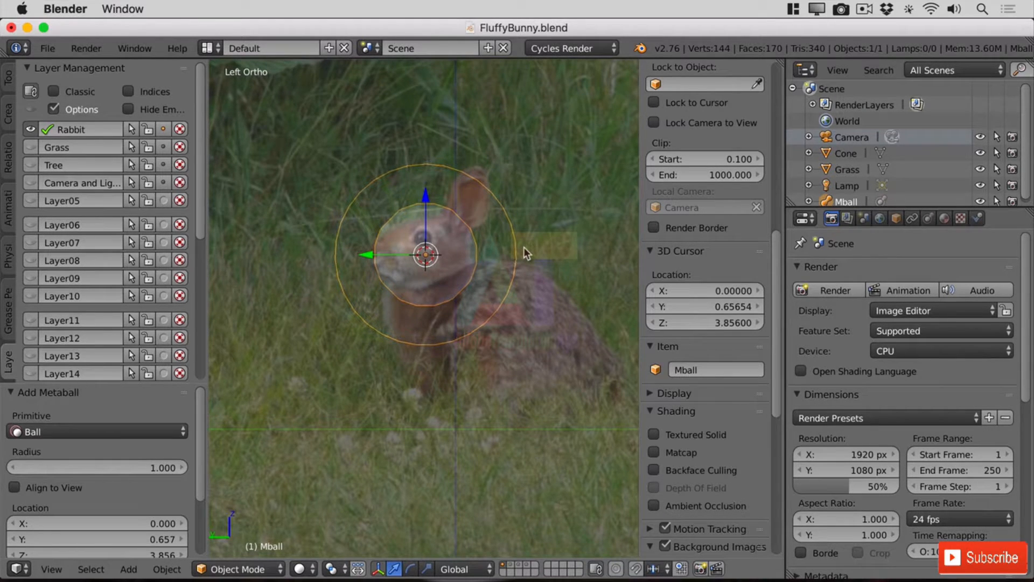
{"action": "key", "text": "s"}
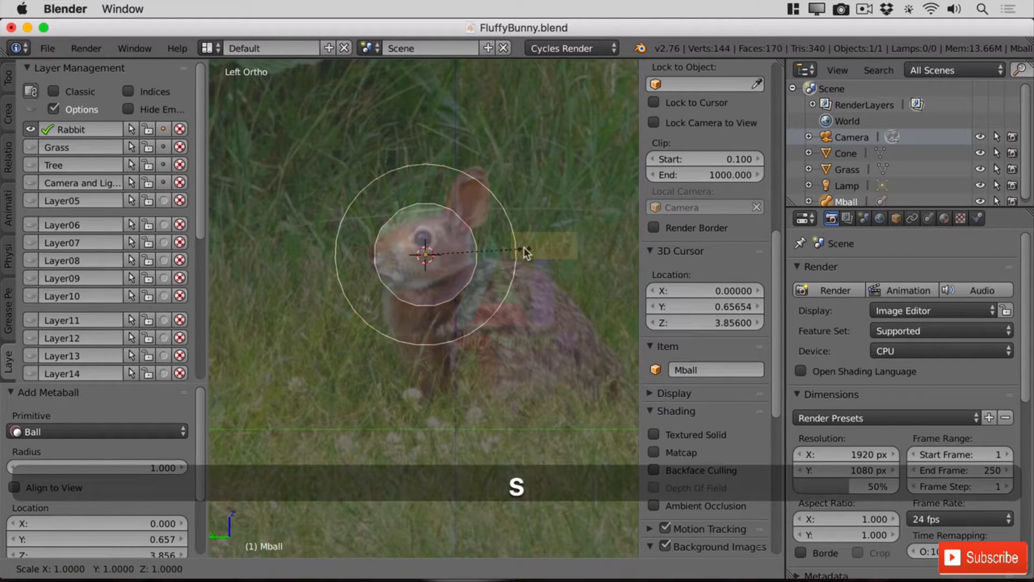
{"action": "key", "text": "shift+y"}
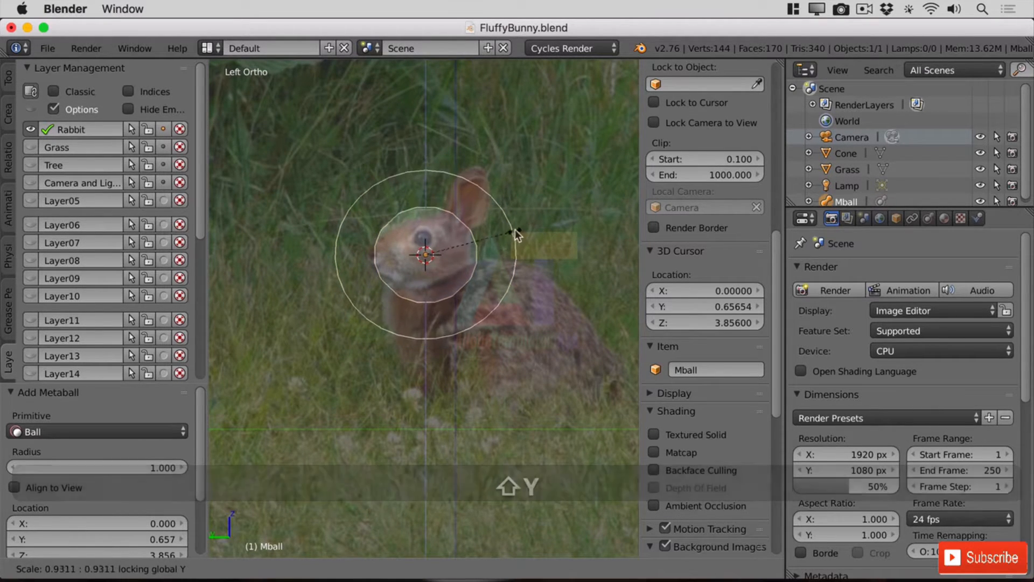
{"action": "left_click", "coordinate": [487, 264]}
Rotate the head metaball about -11° around X and move it about 0.178 in Y and 0.071 in Z to fit the head
{"action": "key", "text": "r"}
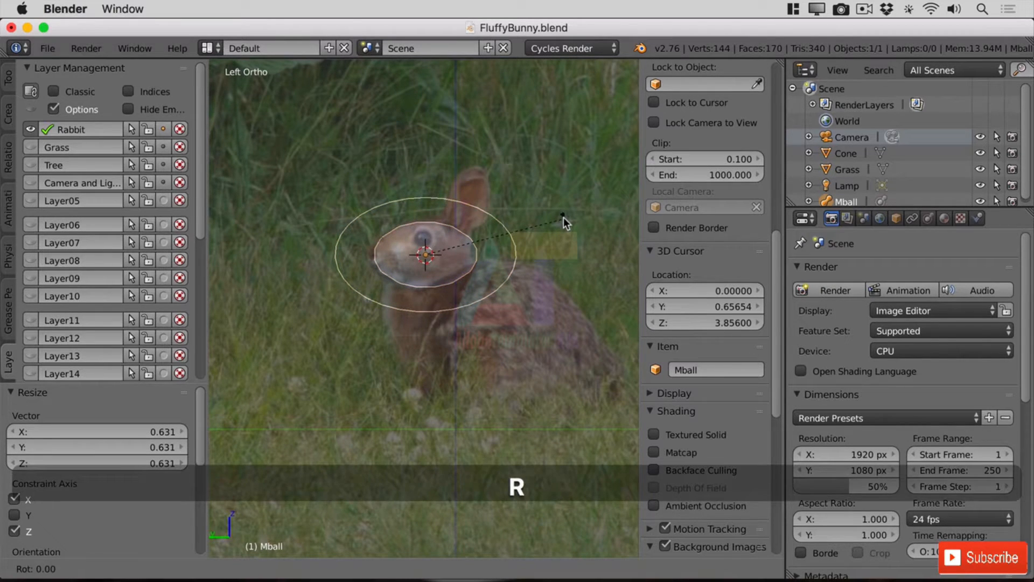
{"action": "key", "text": "x"}
{"action": "left_click", "coordinate": [563, 218]}
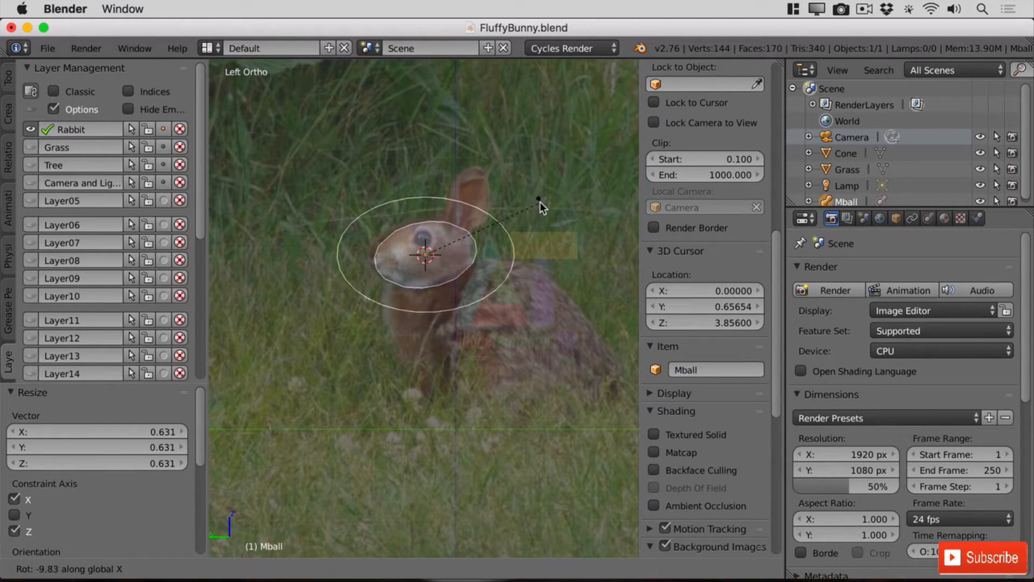
{"action": "key", "text": "g"}
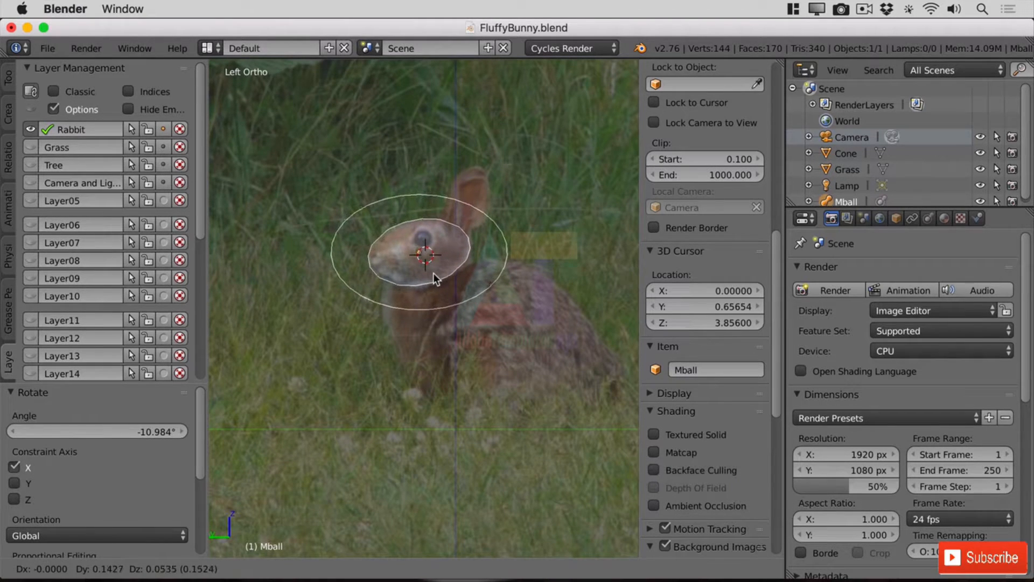
{"action": "left_click", "coordinate": [432, 273]}
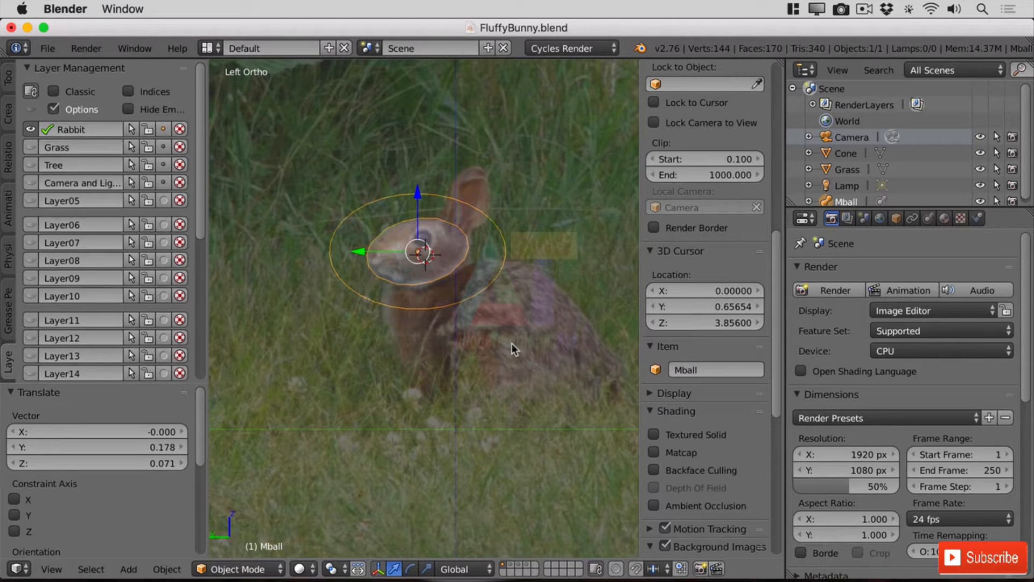
Duplicate the head metaball onto the rabbit's body, about -1.819 in Y and -1.445 in Z, and rotate the copy about 30° around X
{"action": "key", "text": "shift+d"}
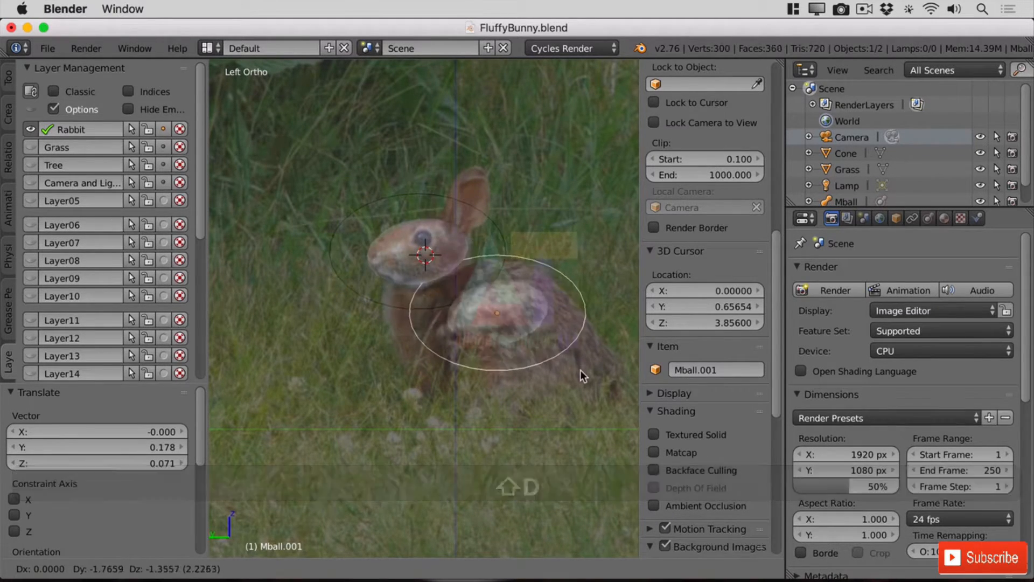
{"action": "left_click", "coordinate": [584, 374]}
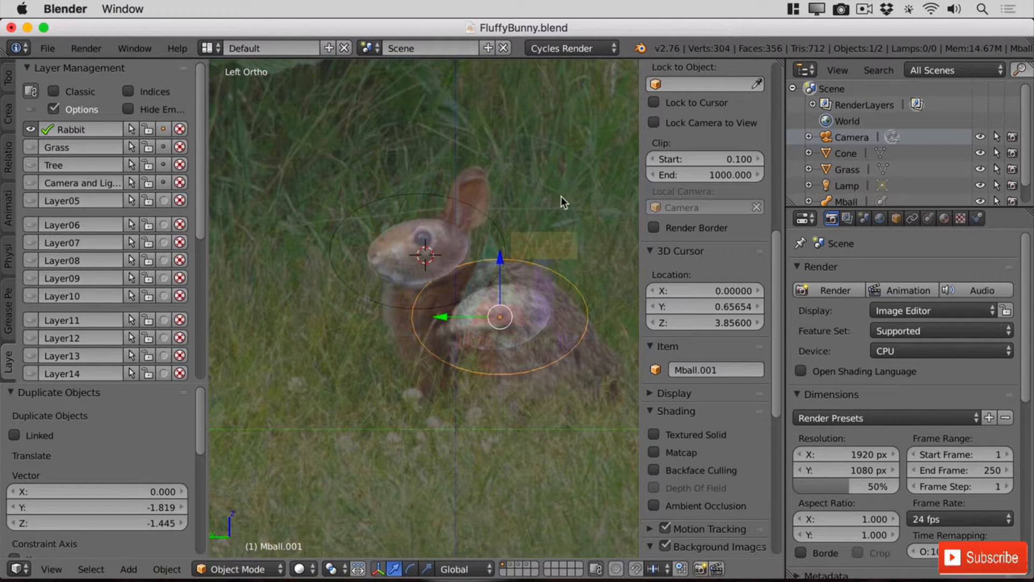
{"action": "key", "text": "r"}
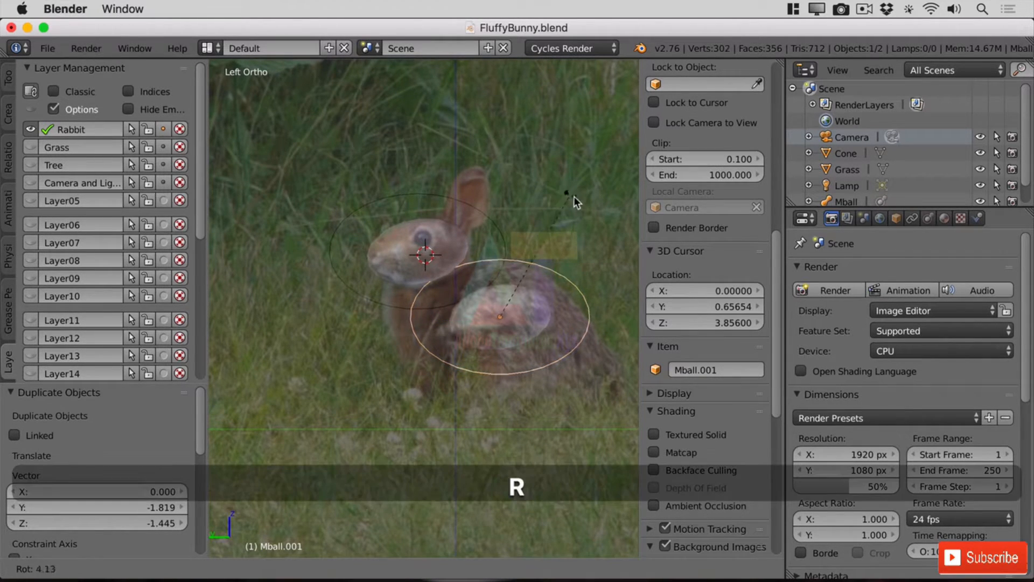
{"action": "key", "text": "x"}
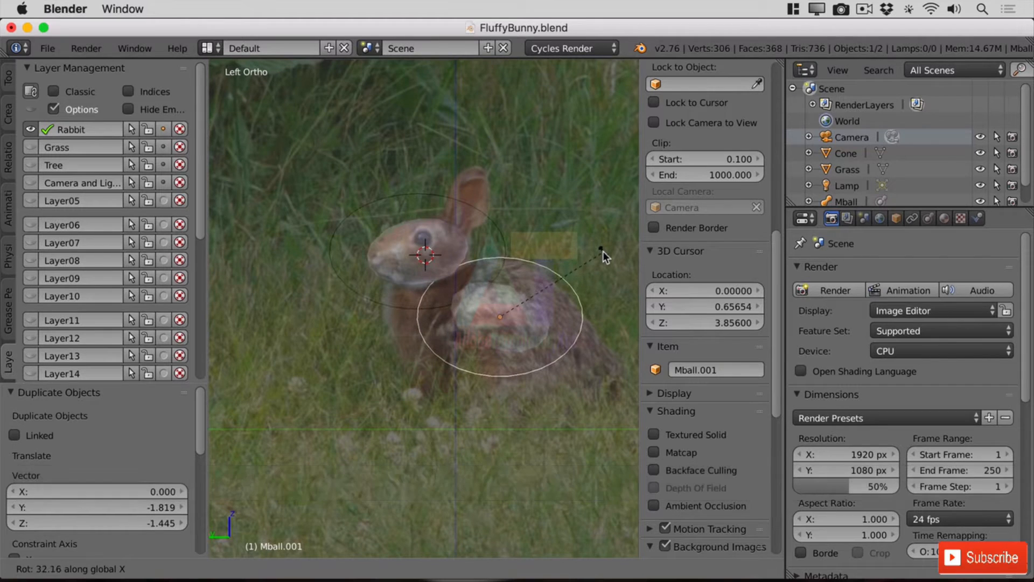
{"action": "left_click", "coordinate": [602, 250]}
Scale the body metaball up by about 1.939 and move it about -0.107 in Y and -0.482 in Z over the torso
{"action": "key", "text": "s"}
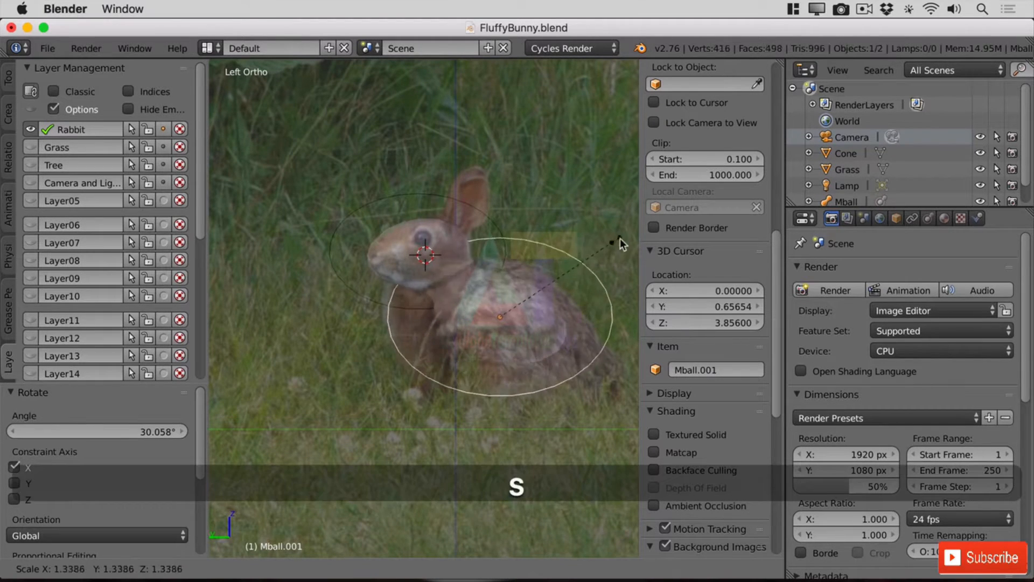
{"action": "left_click", "coordinate": [186, 240]}
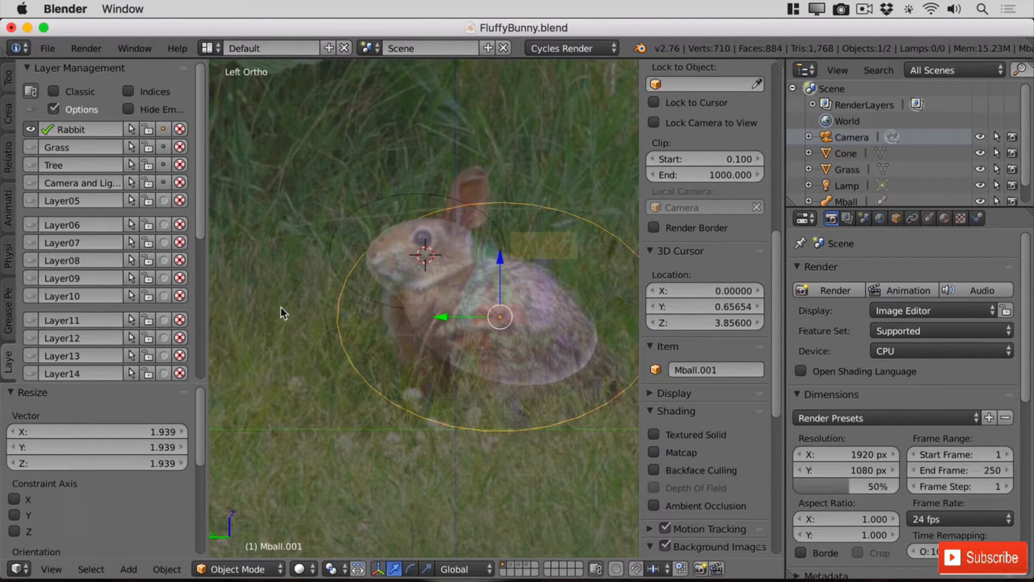
{"action": "key", "text": "g"}
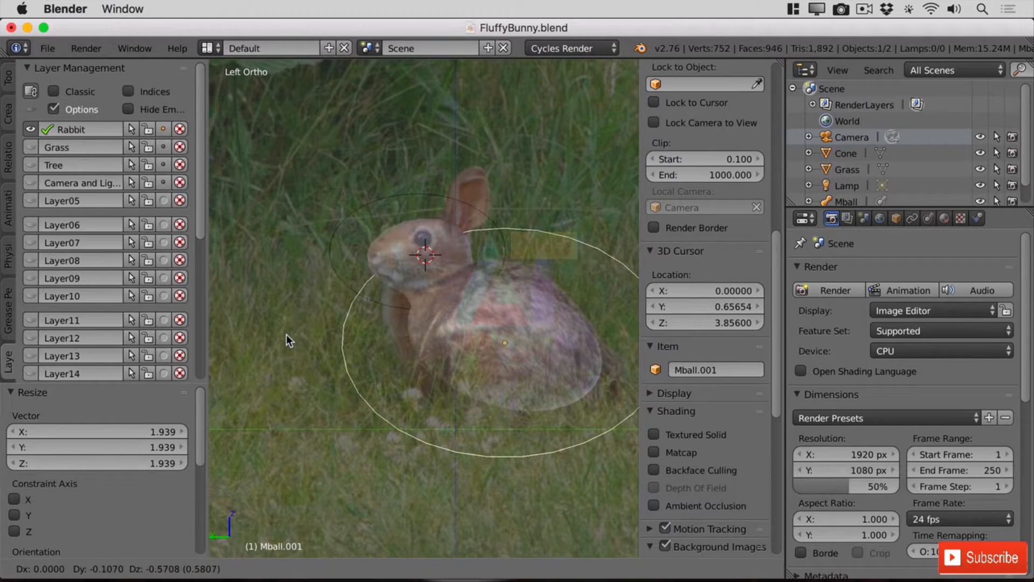
{"action": "left_click", "coordinate": [286, 330]}
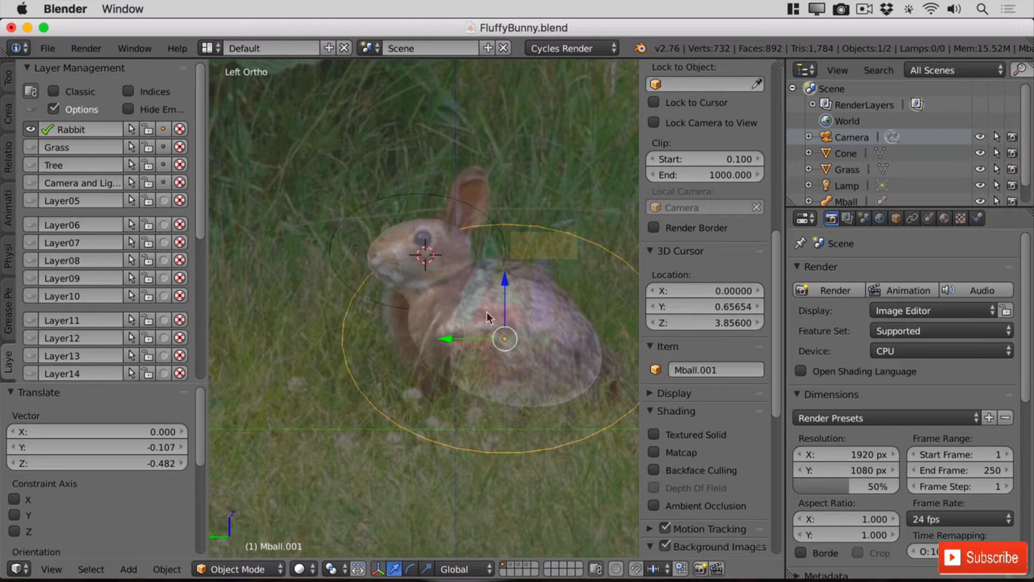
Set the body metaball's view resolution to 0.200 for a smoother surface
{"action": "mouse_move", "coordinate": [486, 311]}
{"action": "middle_mouse_down"}
{"action": "mouse_move", "coordinate": [499, 304]}
{"action": "mouse_move", "coordinate": [408, 335]}
{"action": "mouse_move", "coordinate": [324, 309]}
{"action": "mouse_move", "coordinate": [385, 290]}
{"action": "mouse_move", "coordinate": [443, 316]}
{"action": "mouse_move", "coordinate": [529, 330]}
{"action": "mouse_move", "coordinate": [473, 314]}
{"action": "middle_mouse_up"}
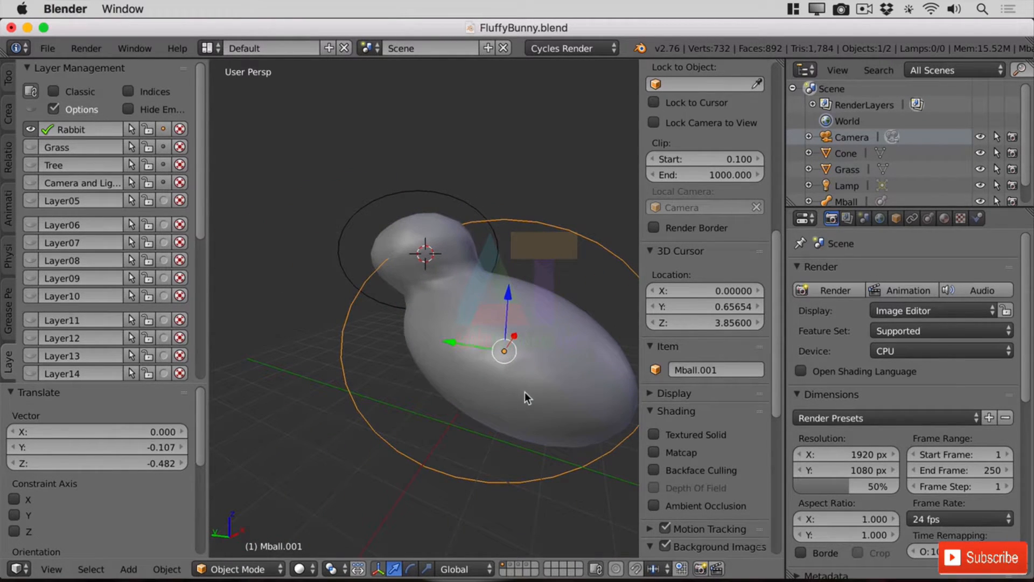
{"action": "left_click", "coordinate": [929, 218]}
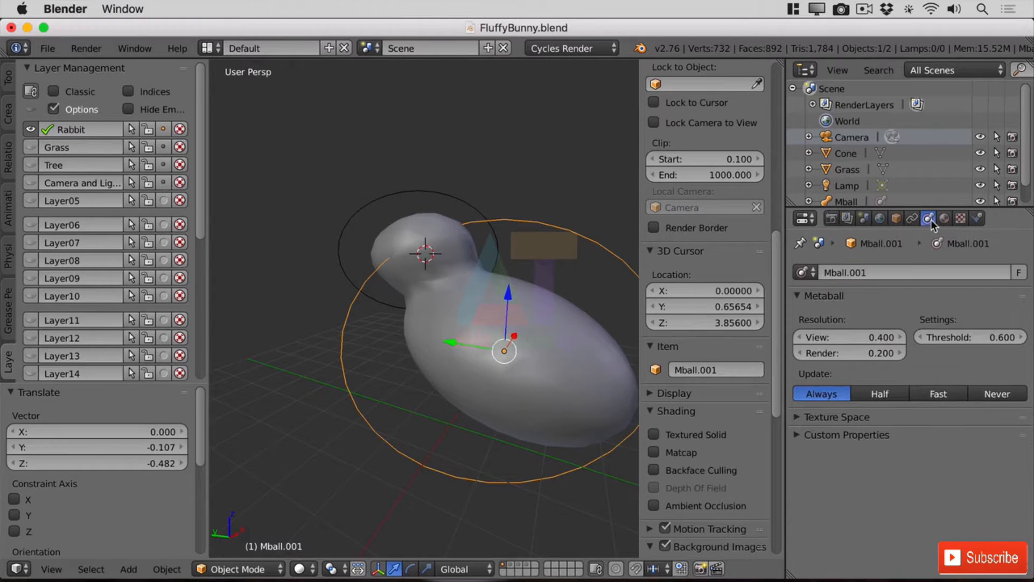
{"action": "middle_click_drag", "start_coordinate": [547, 403], "coordinate": [592, 412]}
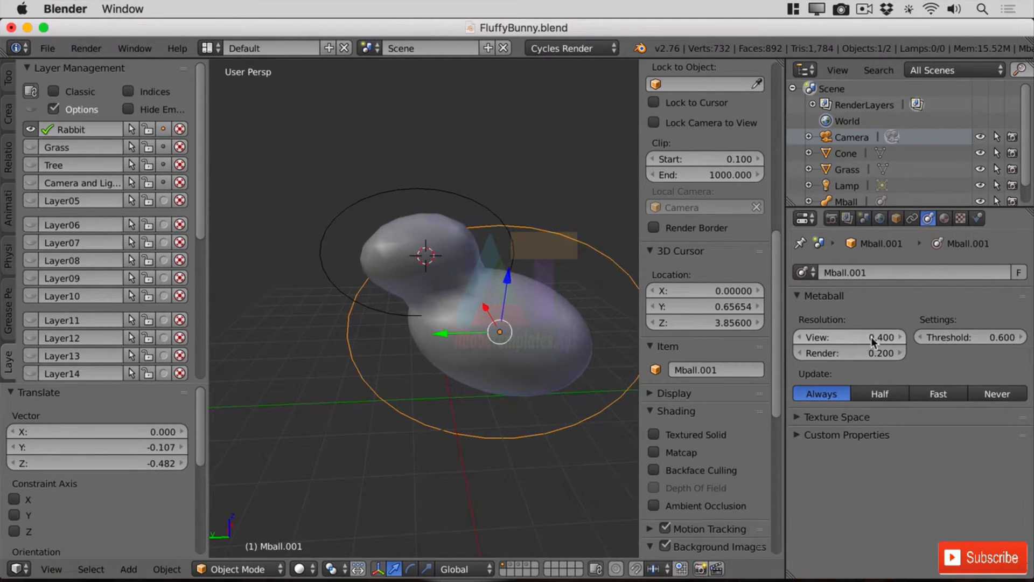
{"action": "left_click", "coordinate": [800, 337]}
{"action": "left_click", "coordinate": [799, 337]}
{"action": "left_click", "coordinate": [799, 337]}
{"action": "left_click", "coordinate": [800, 337]}
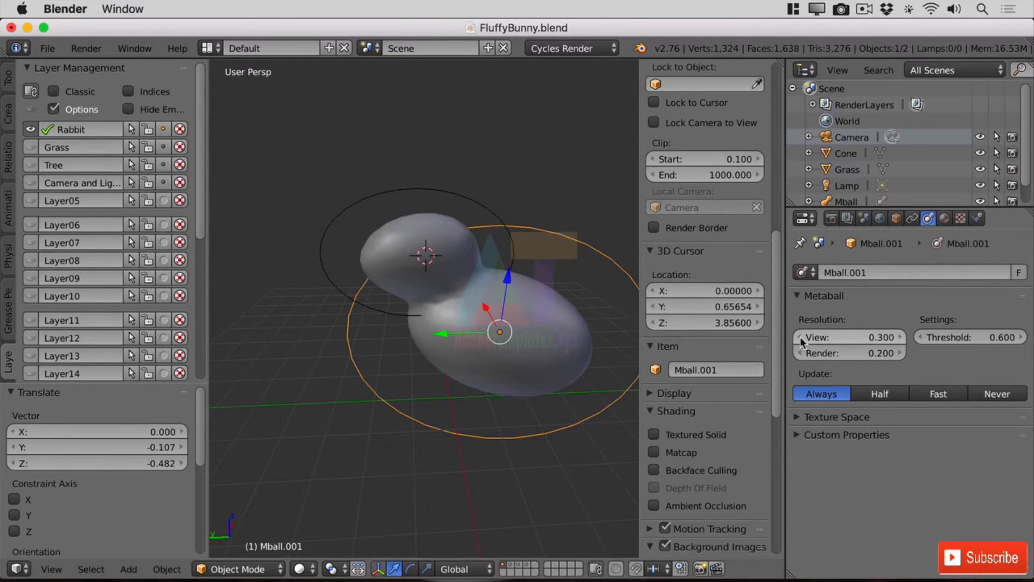
{"action": "left_click", "coordinate": [800, 337]}
{"action": "left_click", "coordinate": [800, 337]}
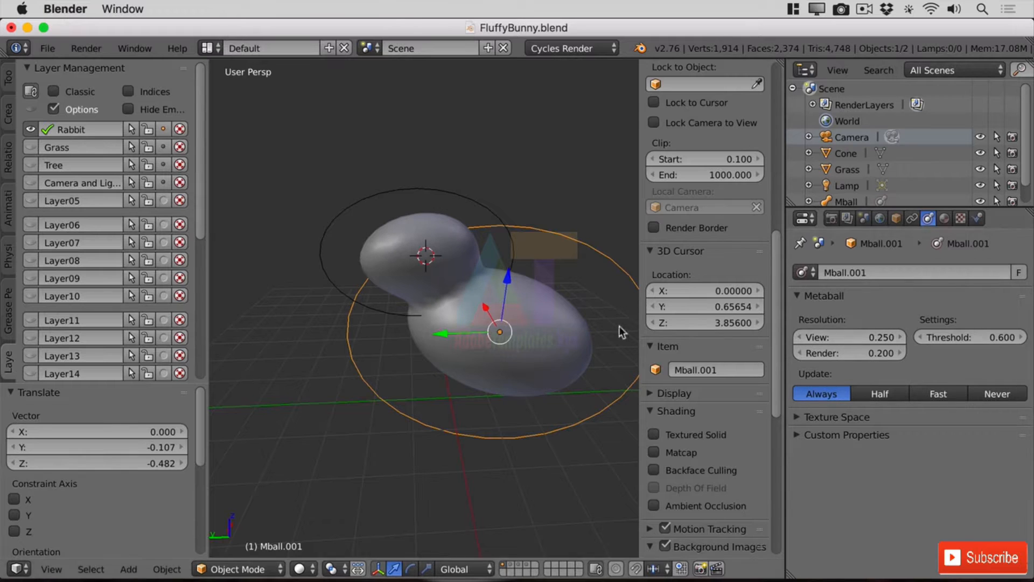
{"action": "scroll", "coordinate": [521, 253], "scroll_direction": "up", "scroll_amount": 6}
{"action": "middle_click_drag", "start_coordinate": [541, 320], "coordinate": [574, 324]}
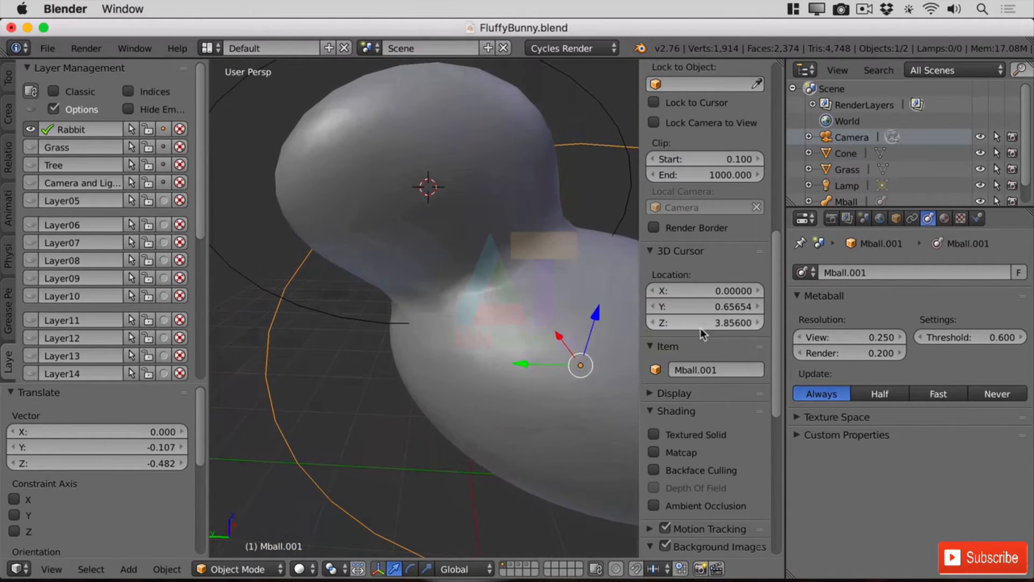
{"action": "left_click", "coordinate": [801, 336]}
{"action": "left_click", "coordinate": [802, 334]}
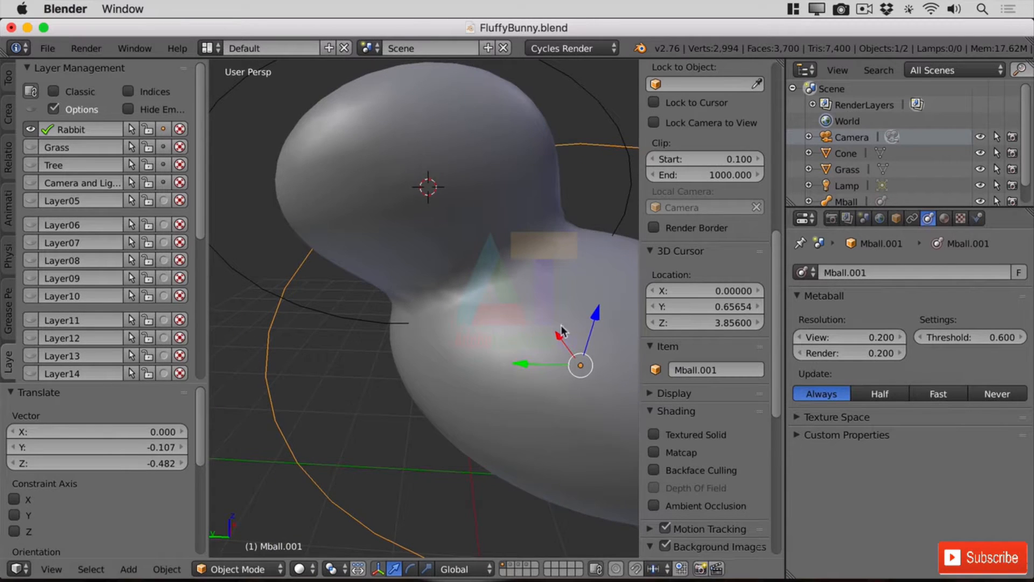
Examine the blended head and body surface from several angles and return to the left side view over the reference photo
{"action": "scroll", "coordinate": [475, 324], "scroll_direction": "down", "scroll_amount": 4}
{"action": "scroll", "coordinate": [542, 355], "scroll_direction": "up", "scroll_amount": 5}
{"action": "scroll", "coordinate": [571, 358], "scroll_direction": "down", "scroll_amount": 4}
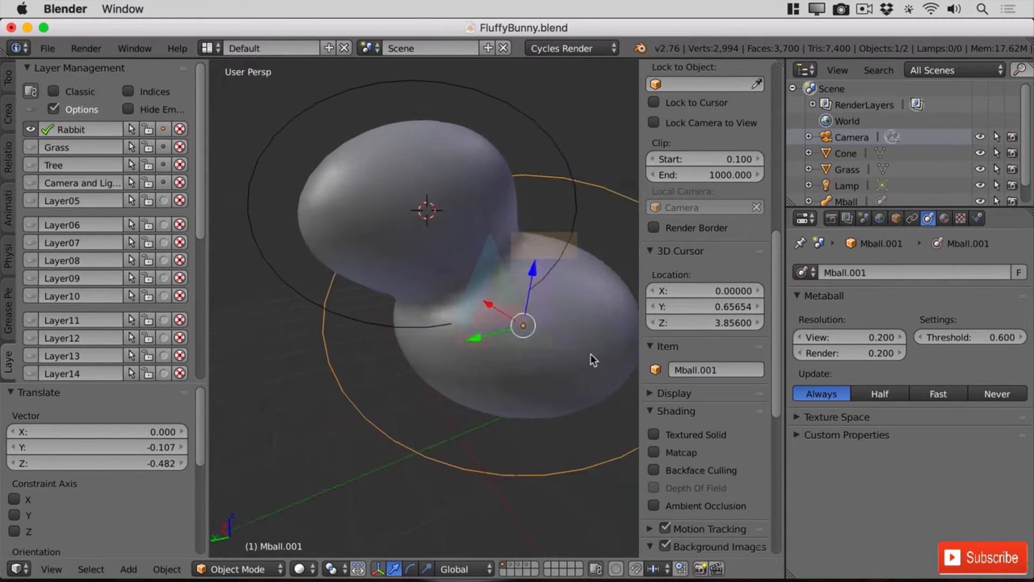
{"action": "scroll", "coordinate": [619, 346], "scroll_direction": "up", "scroll_amount": 5}
{"action": "scroll", "coordinate": [515, 326], "scroll_direction": "down", "scroll_amount": 3}
{"action": "middle_click_drag", "start_coordinate": [465, 325], "coordinate": [521, 437]}
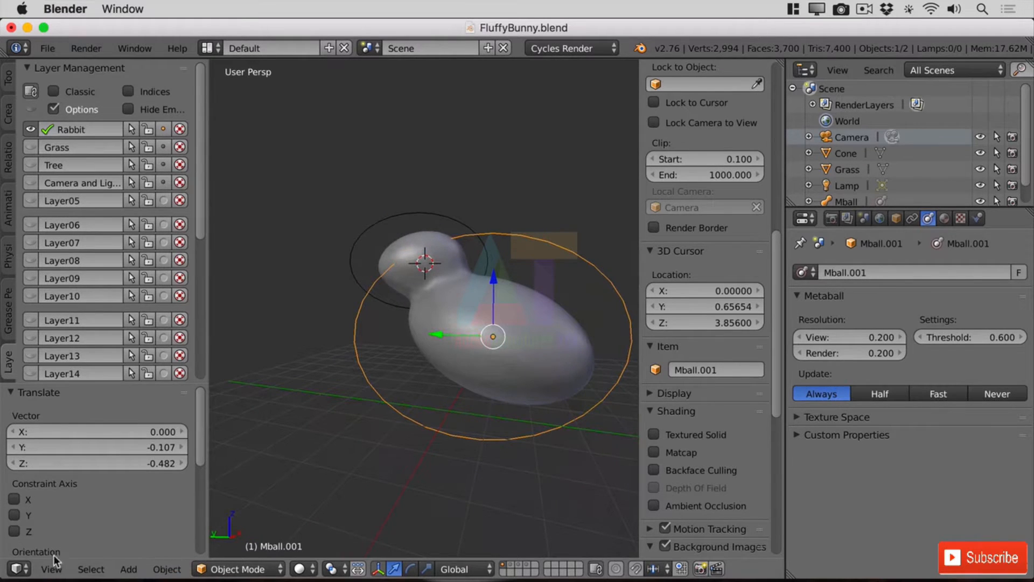
{"action": "left_click", "coordinate": [51, 568]}
{"action": "left_click", "coordinate": [128, 412]}
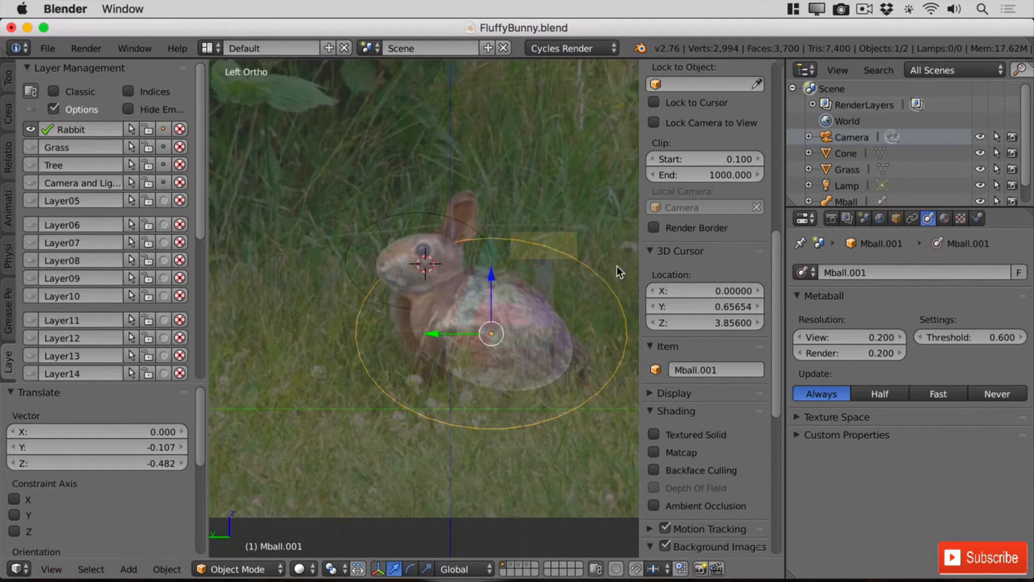
{"action": "middle_click_drag", "start_coordinate": [592, 364], "coordinate": [469, 337], "text": "shift"}
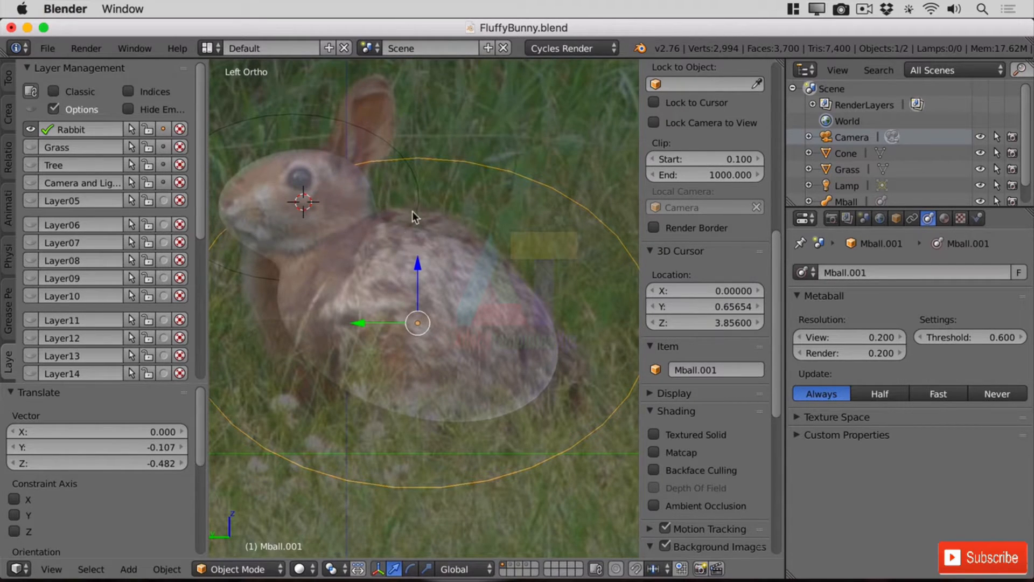
Enlarge the Outliner and select the Mball.001 body metaball in it
{"action": "right_click", "coordinate": [454, 325]}
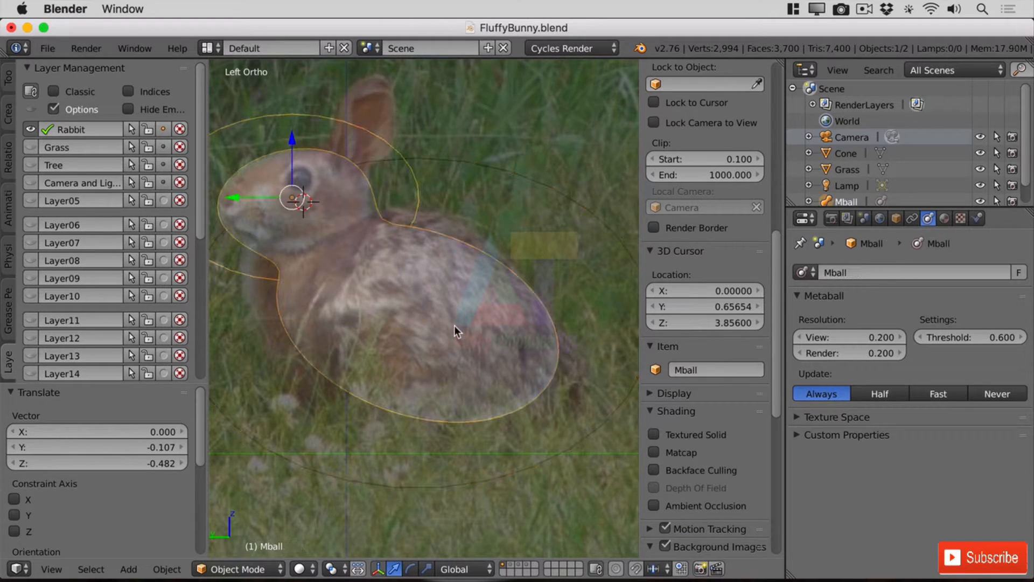
{"action": "left_click", "coordinate": [521, 325]}
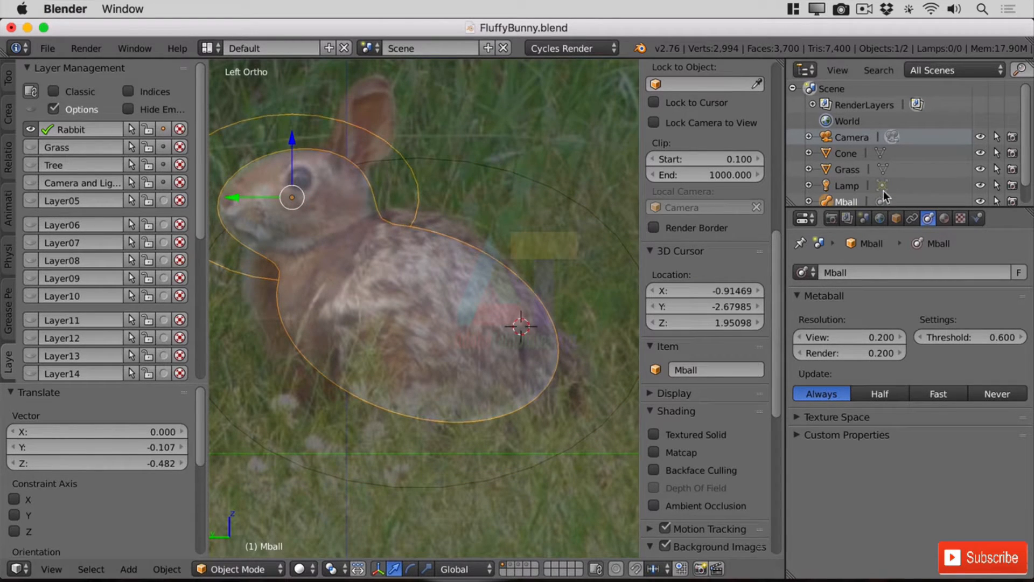
{"action": "left_click_drag", "start_coordinate": [937, 206], "coordinate": [936, 330]}
{"action": "left_click", "coordinate": [831, 218]}
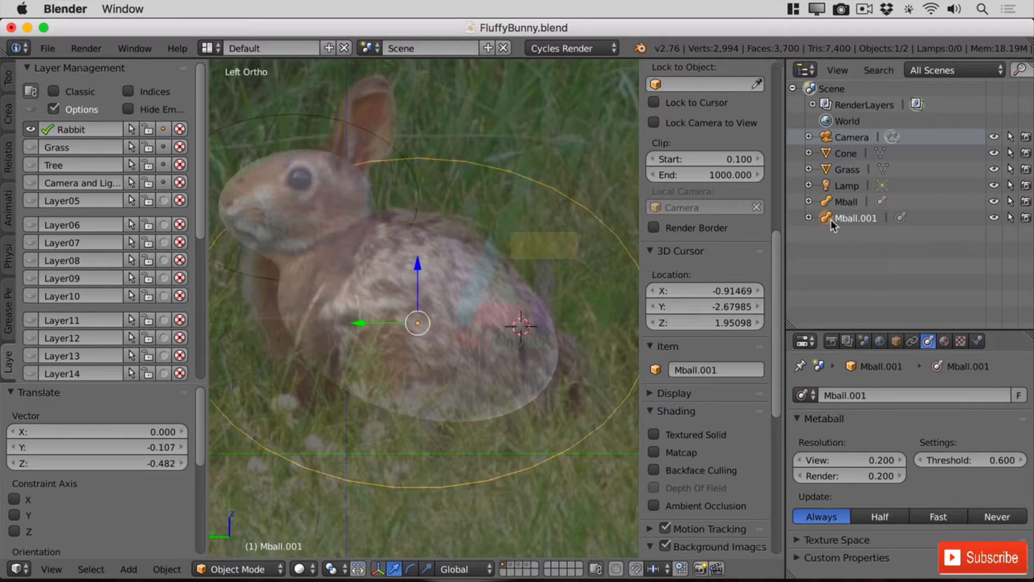
Duplicate the body metaball about -2.081 in Y and 2.193 in Z and scale the copy to about 0.365
{"action": "key", "text": "shift+d"}
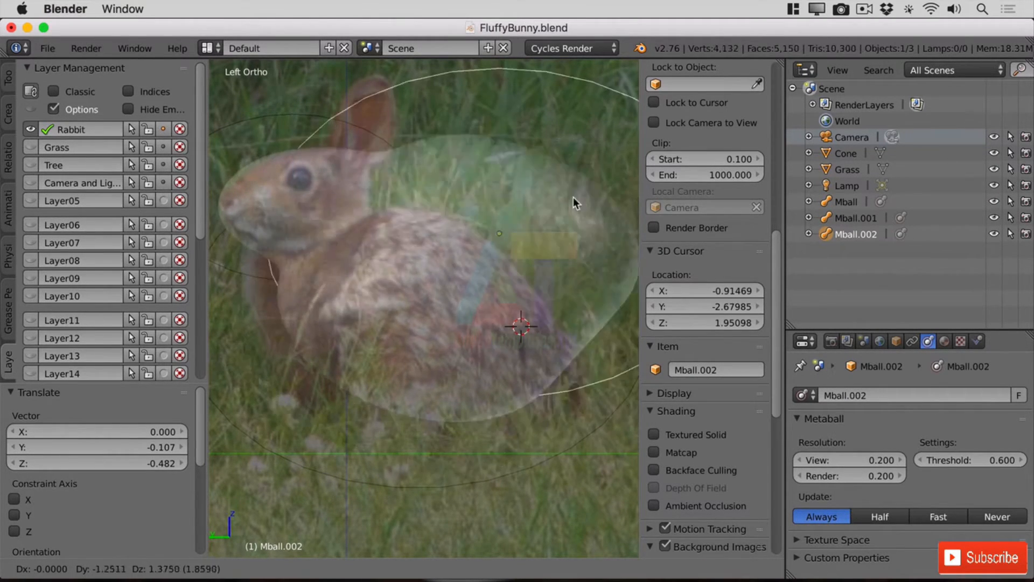
{"action": "left_click", "coordinate": [631, 144]}
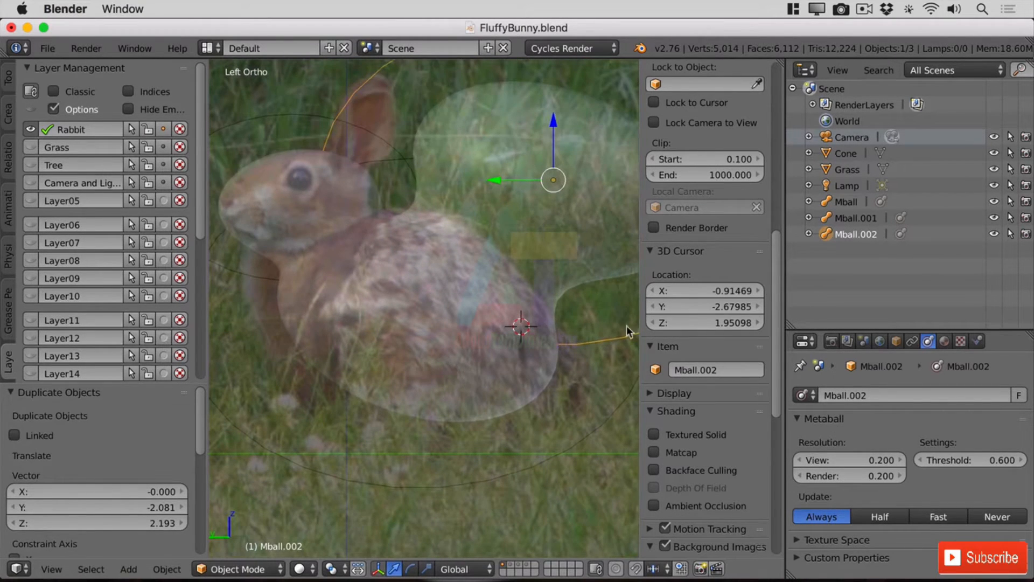
{"action": "key", "text": "s"}
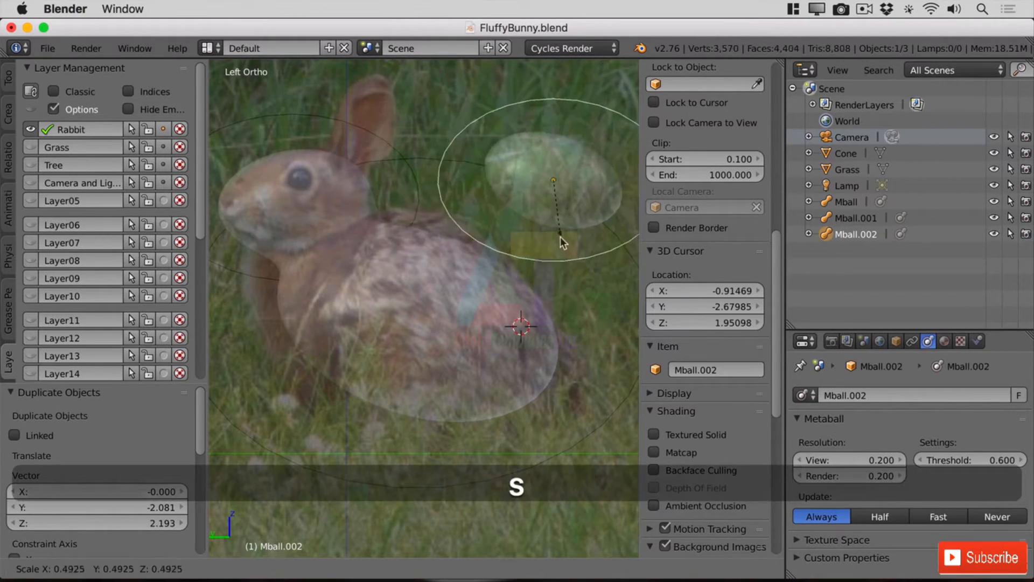
{"action": "left_click", "coordinate": [546, 223]}
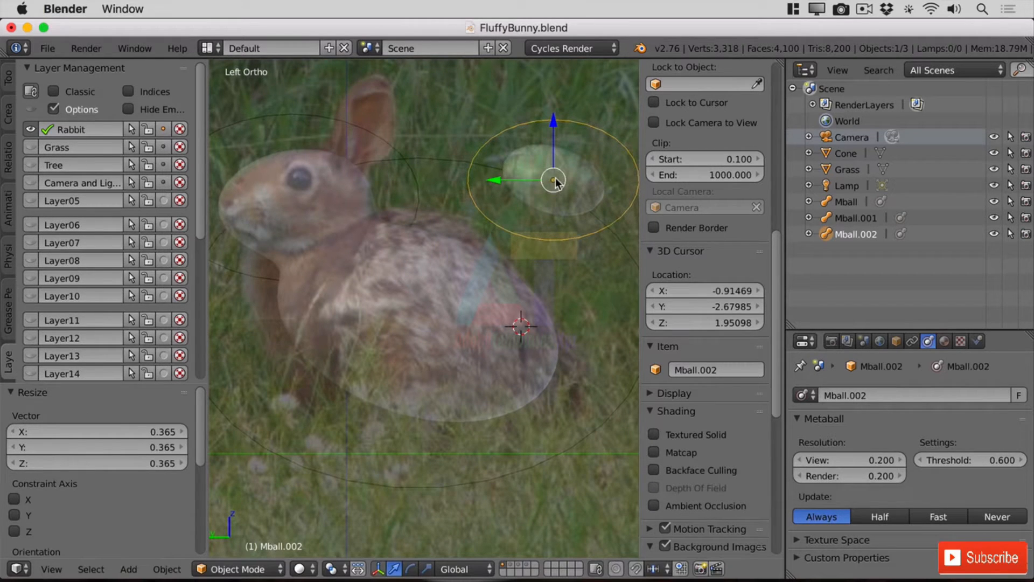
Move the small metaball about 1.796 in Y and -1.053 in Z onto the upper back and scale it up by about 1.168
{"action": "key", "text": "g"}
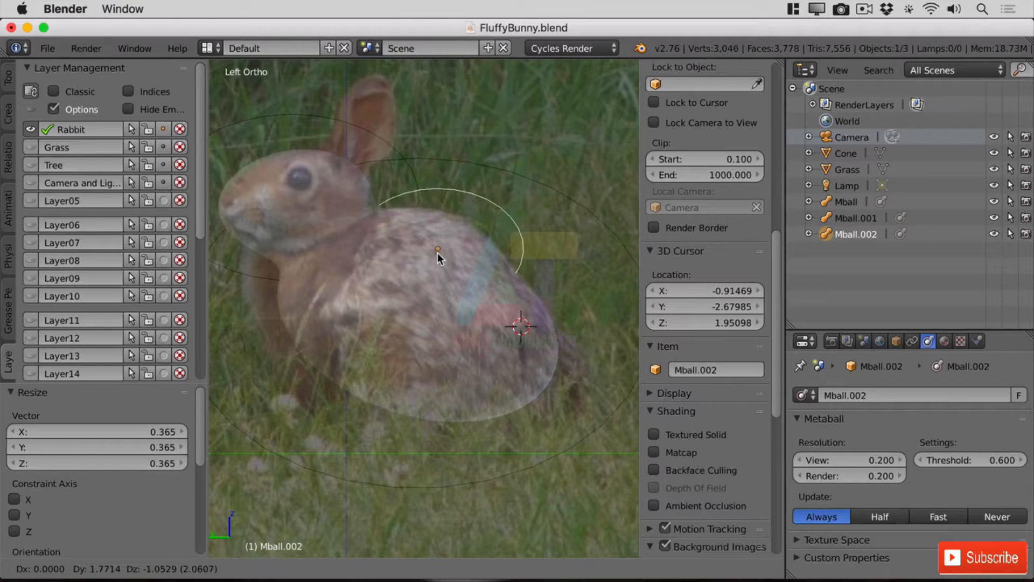
{"action": "left_click", "coordinate": [436, 253]}
{"action": "middle_click_drag", "start_coordinate": [611, 225], "coordinate": [484, 247]}
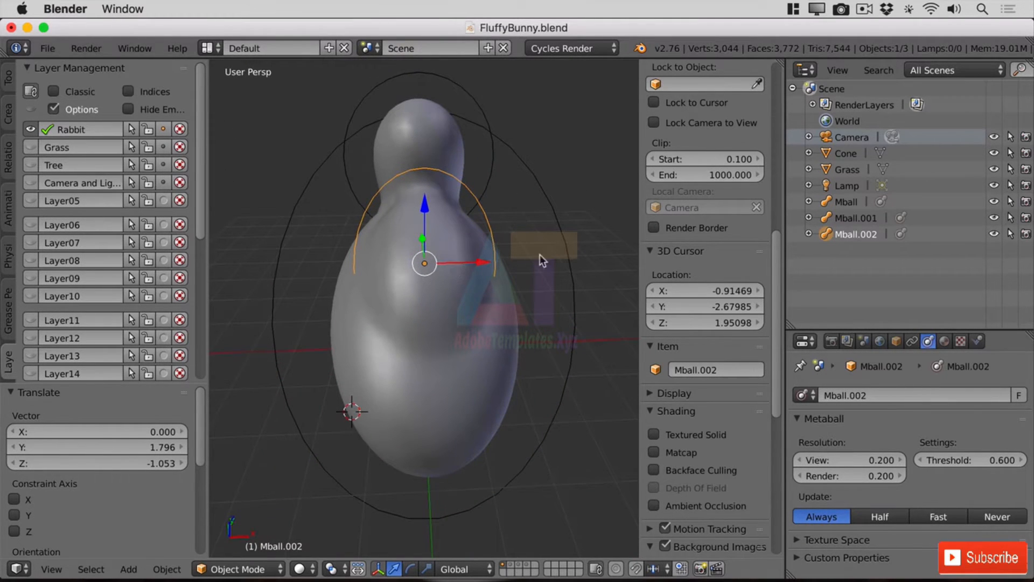
{"action": "middle_click_drag", "start_coordinate": [457, 267], "coordinate": [489, 241]}
{"action": "key", "text": "s"}
{"action": "key", "text": "x"}
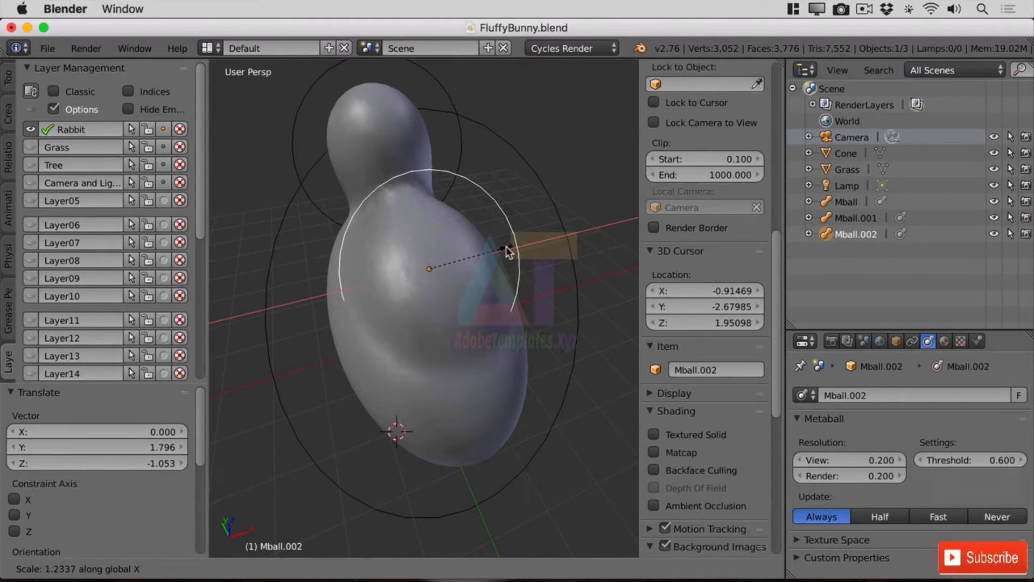
{"action": "key", "text": "x"}
{"action": "key", "text": "x"}
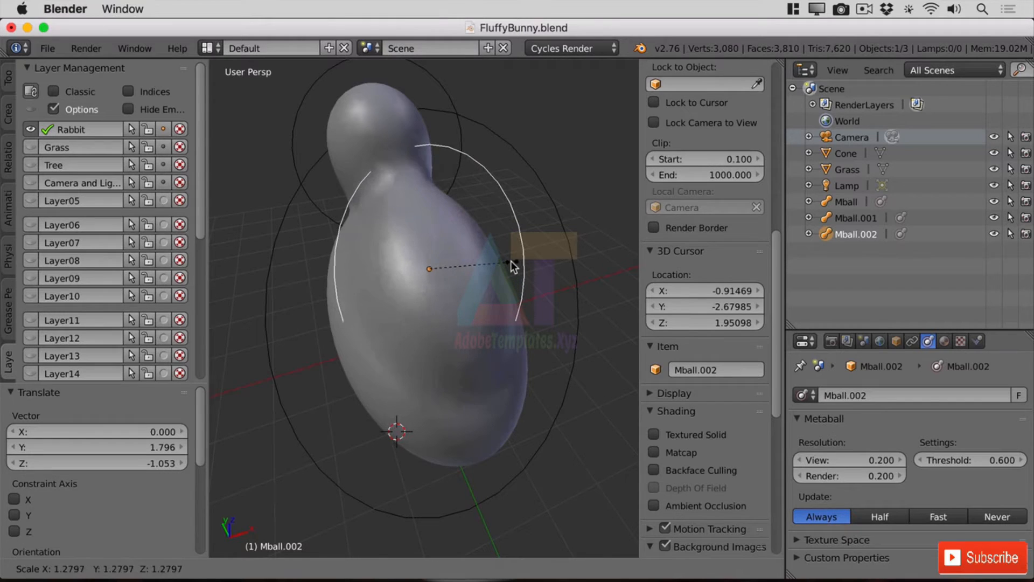
{"action": "left_click", "coordinate": [504, 262]}
Lower the upper-back metaball slightly along Z and scale it up by about 1.075
{"action": "middle_click_drag", "start_coordinate": [471, 270], "coordinate": [413, 300]}
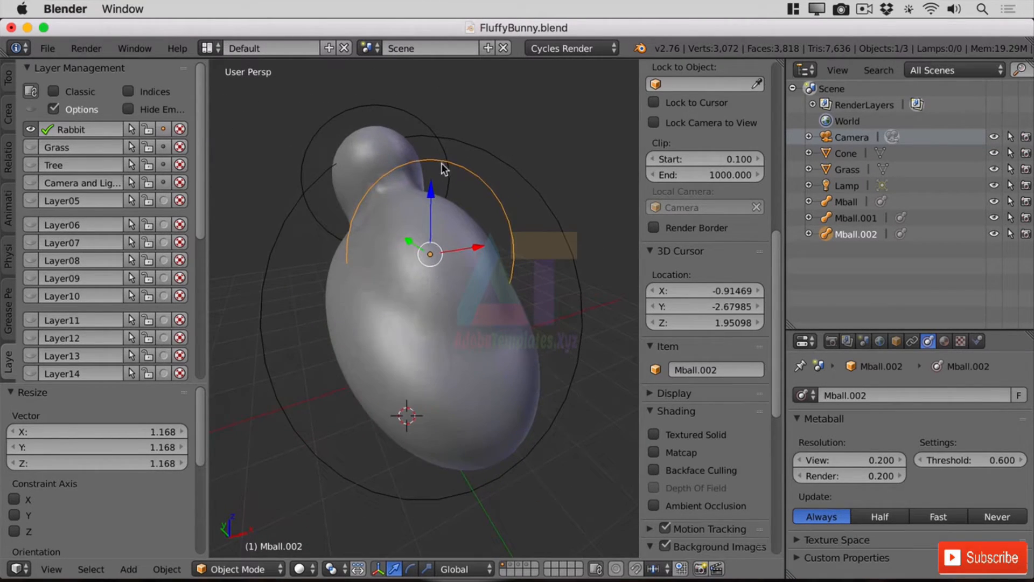
{"action": "left_click_drag", "start_coordinate": [433, 189], "coordinate": [432, 213]}
{"action": "key", "text": "s"}
{"action": "left_click", "coordinate": [520, 224]}
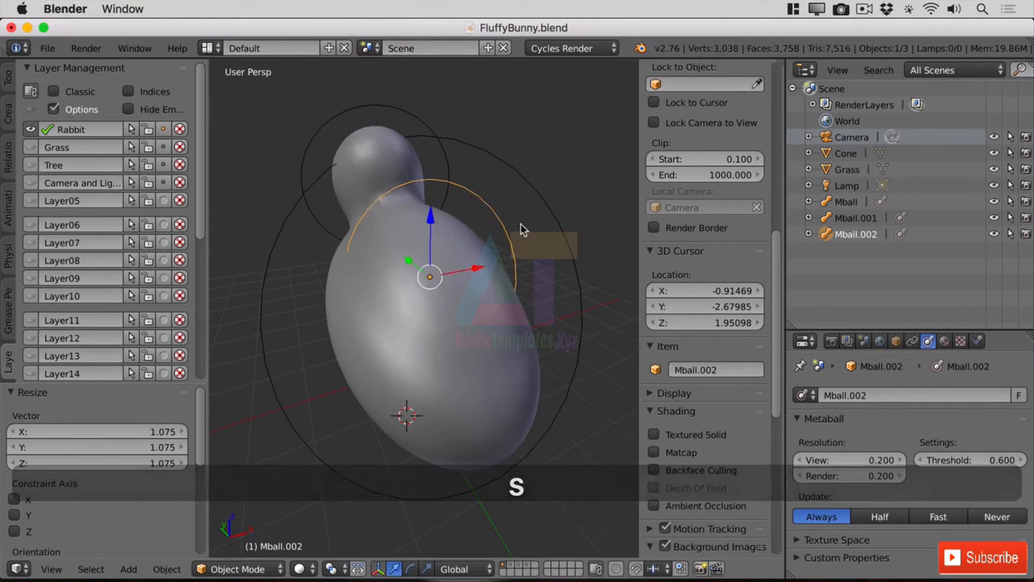
In the left side view, duplicate the upper-back metaball onto the lower front of the body, about 1.177 in Y and -1.524 in Z
{"action": "middle_click_drag", "start_coordinate": [521, 224], "coordinate": [424, 267]}
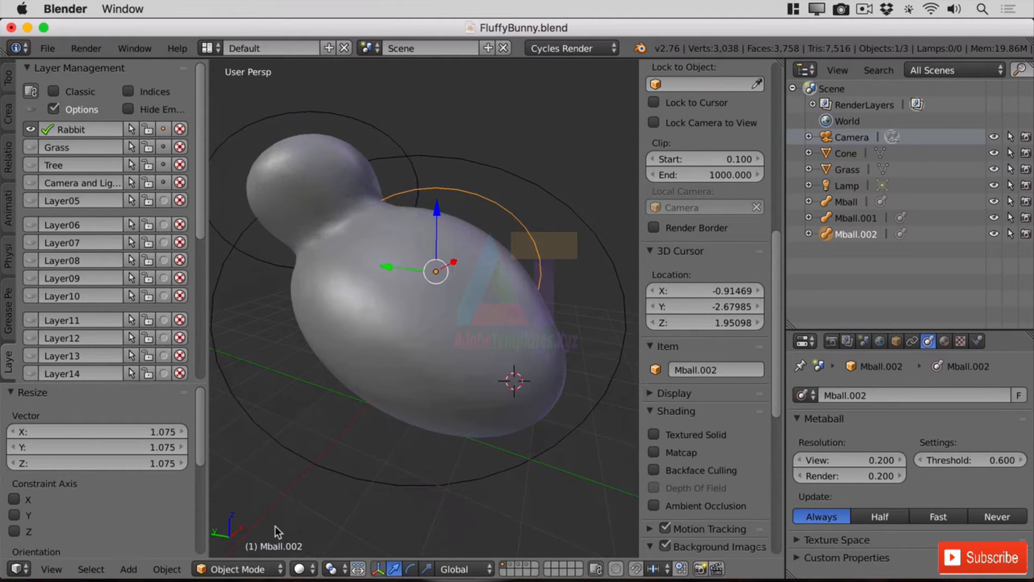
{"action": "left_click", "coordinate": [63, 568]}
{"action": "left_click", "coordinate": [144, 414]}
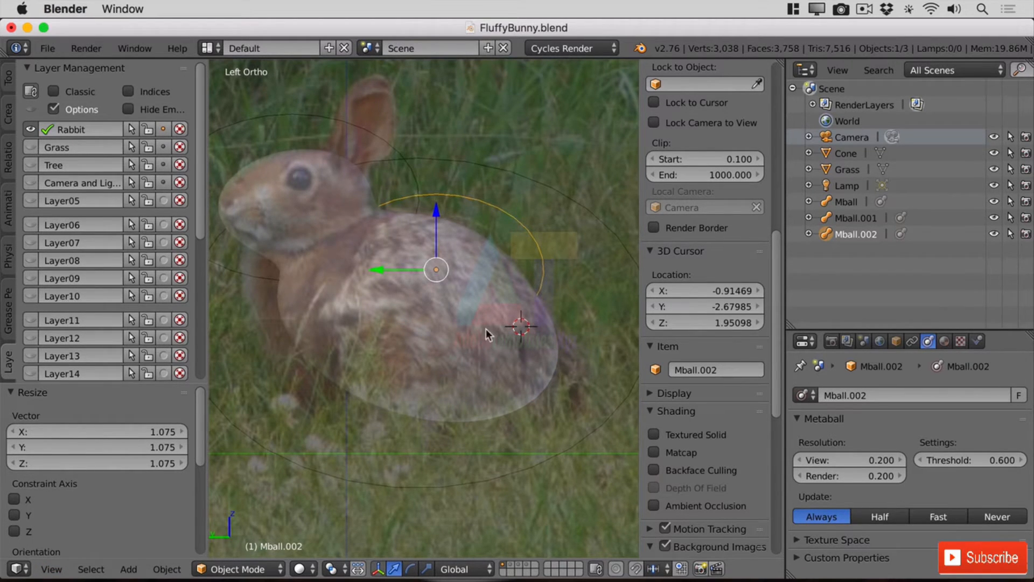
{"action": "key", "text": "shift+d"}
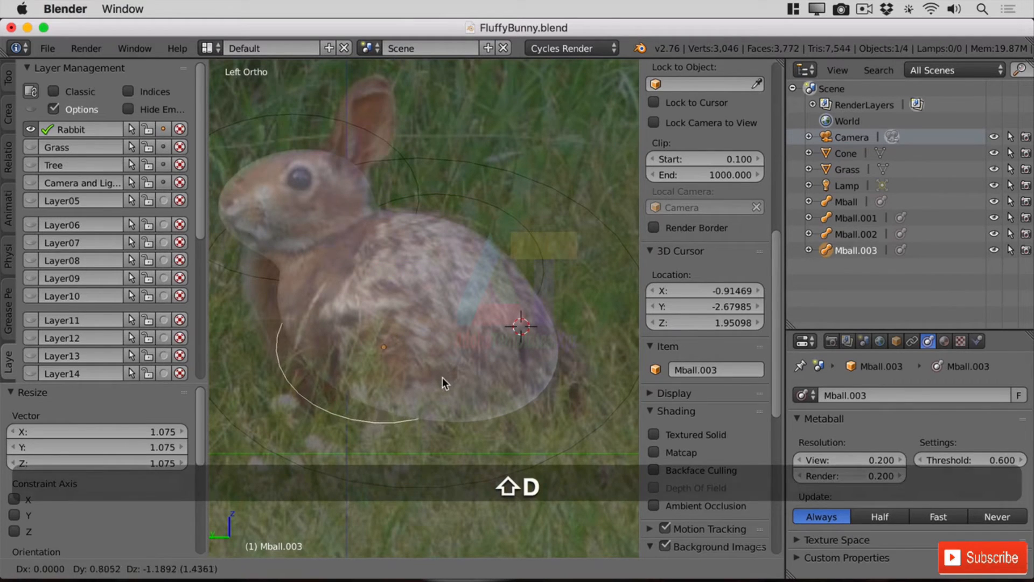
{"action": "left_click", "coordinate": [418, 398]}
Raise the lower-front metaball about 0.147 in Z and shift it about -0.128 in Y
{"action": "middle_click_drag", "start_coordinate": [402, 444], "coordinate": [467, 319]}
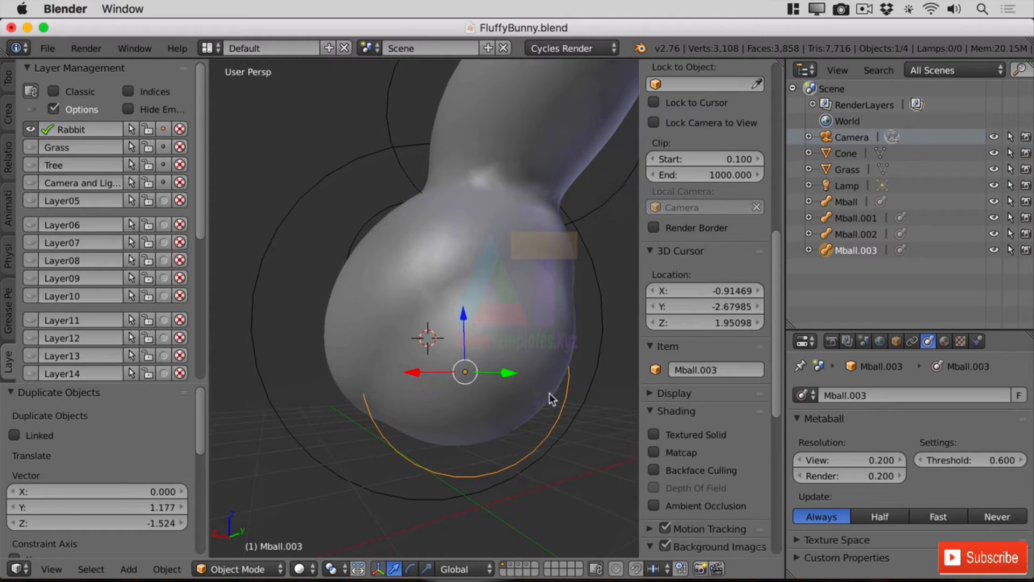
{"action": "left_click_drag", "start_coordinate": [464, 313], "coordinate": [459, 296]}
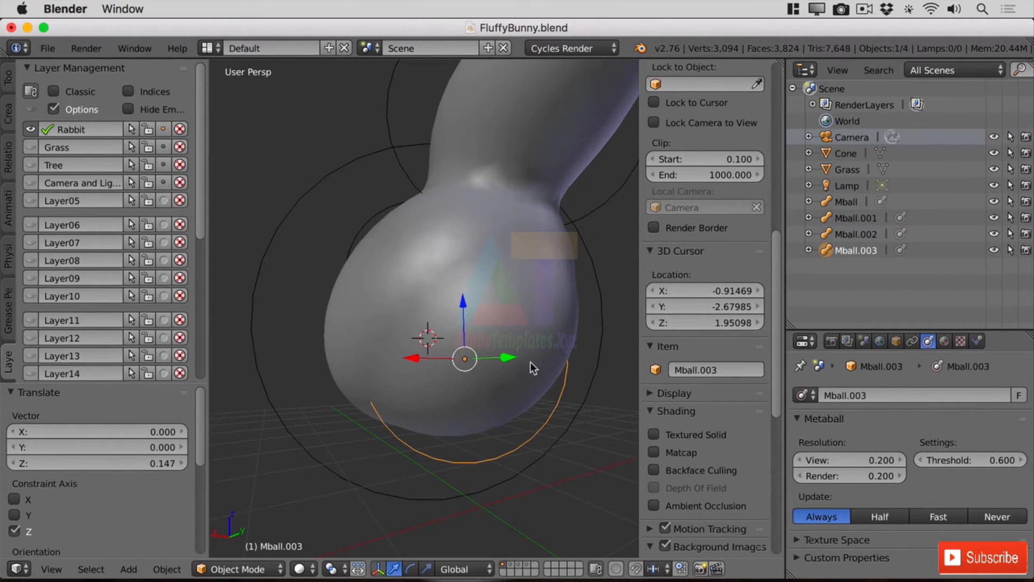
{"action": "left_click_drag", "start_coordinate": [509, 357], "coordinate": [502, 357]}
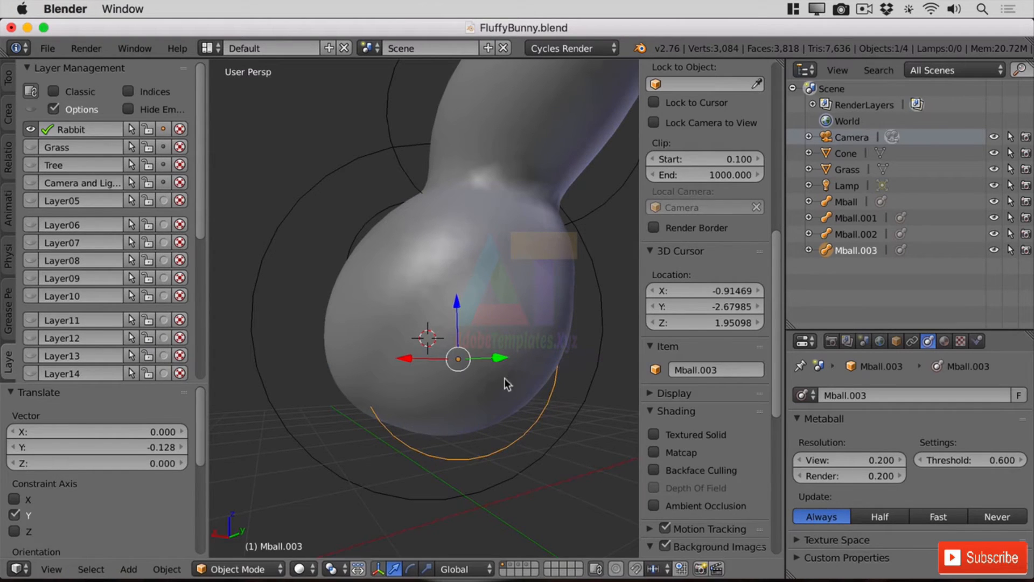
Add Mball, Mball.001 and Mball.002 to the selection so all four rabbit metaballs are selected
{"action": "middle_click_drag", "start_coordinate": [540, 386], "coordinate": [291, 395]}
{"action": "left_click", "coordinate": [52, 569]}
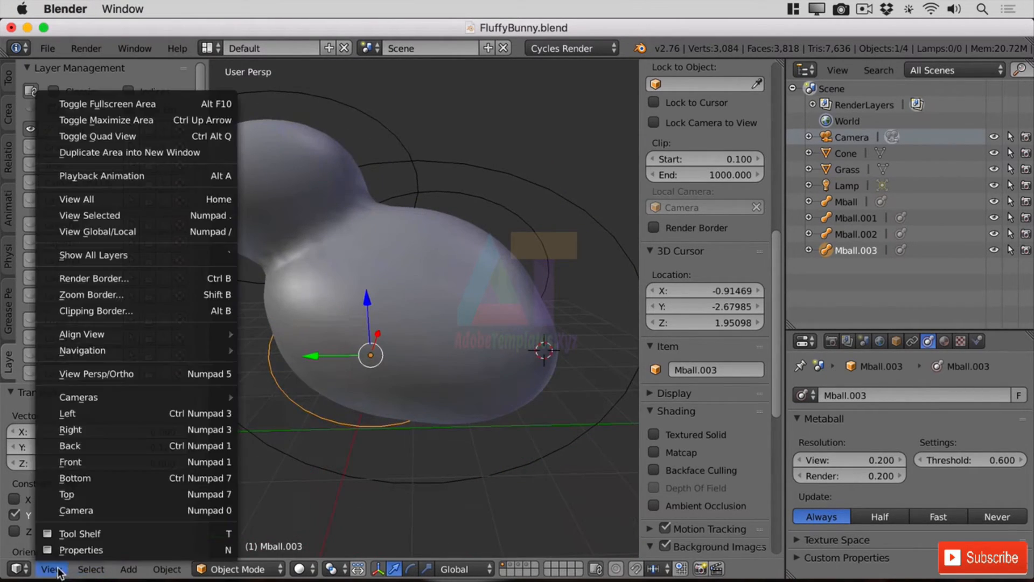
{"action": "middle_click_drag", "start_coordinate": [366, 339], "coordinate": [422, 296]}
{"action": "scroll", "coordinate": [485, 353], "scroll_direction": "down", "scroll_amount": 5}
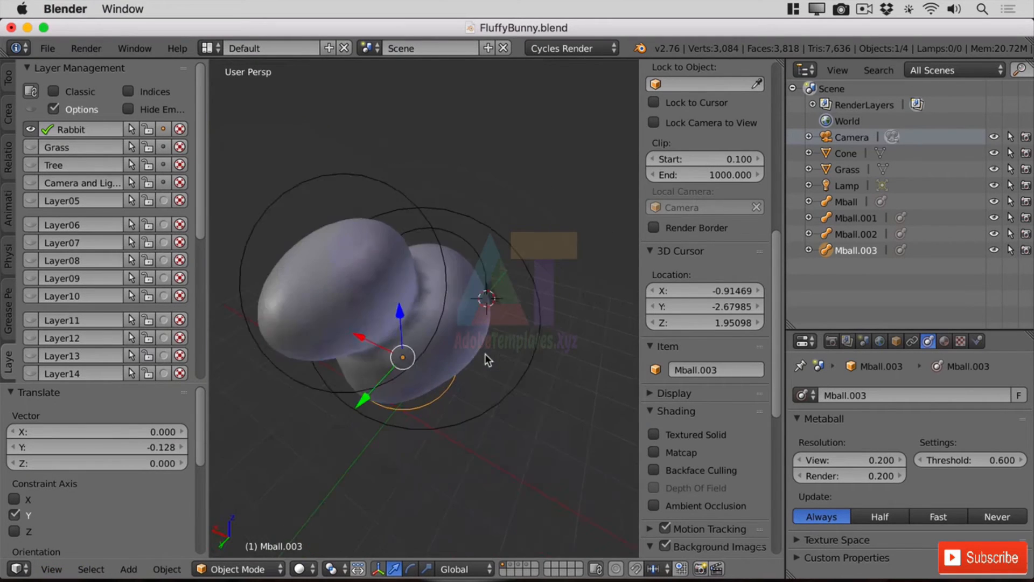
{"action": "middle_click_drag", "start_coordinate": [422, 337], "coordinate": [472, 326], "text": "shift"}
{"action": "middle_click_drag", "start_coordinate": [525, 380], "coordinate": [491, 374]}
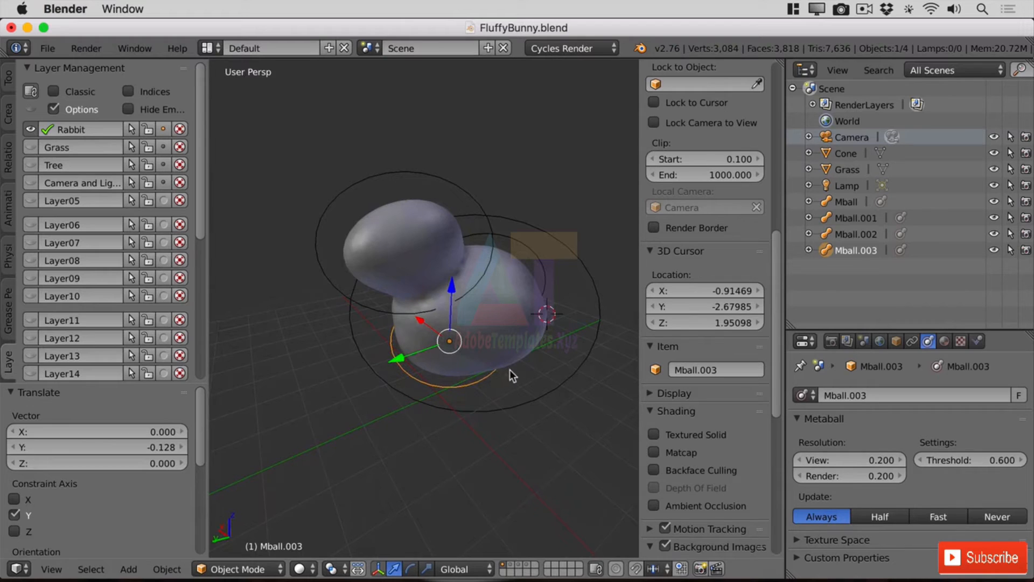
{"action": "left_click", "coordinate": [830, 203], "text": "shift"}
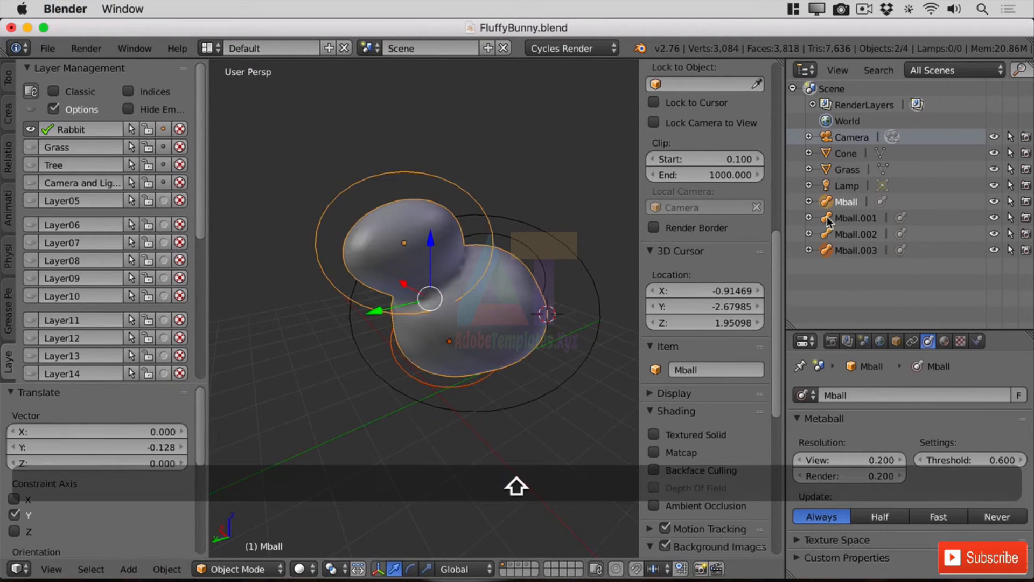
{"action": "left_click", "coordinate": [830, 219], "text": "shift"}
{"action": "left_click", "coordinate": [829, 235], "text": "shift"}
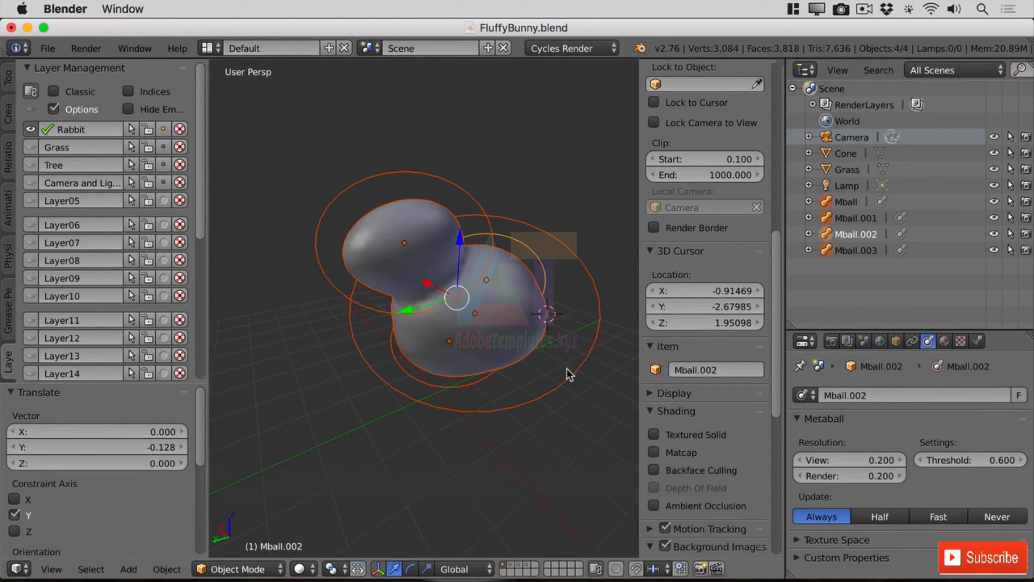
Convert the four selected rabbit metaballs into one mesh with Mesh from Curve/Meta/Surf/Text
{"action": "middle_click_drag", "start_coordinate": [566, 368], "coordinate": [399, 292]}
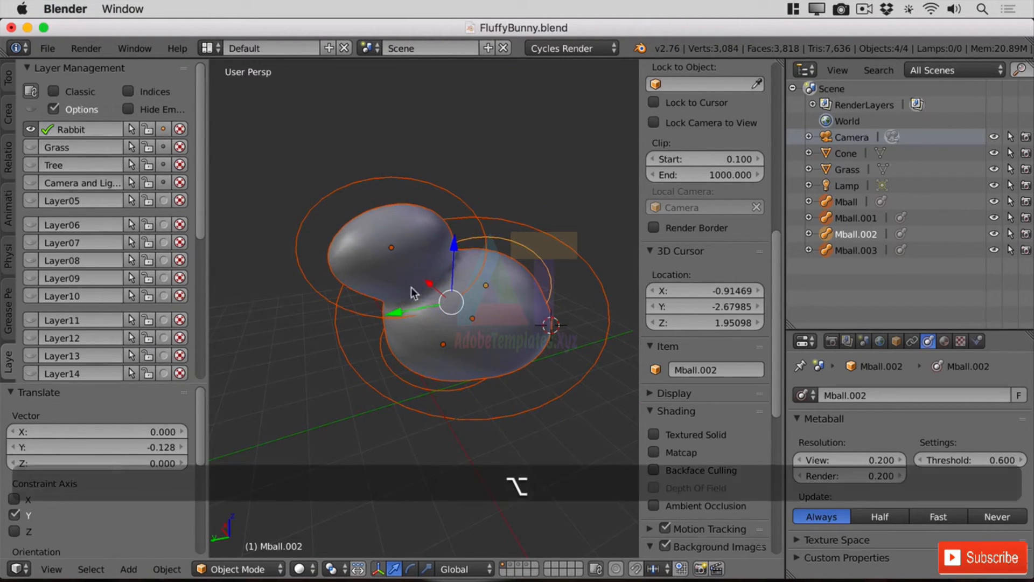
{"action": "key", "text": "alt+c"}
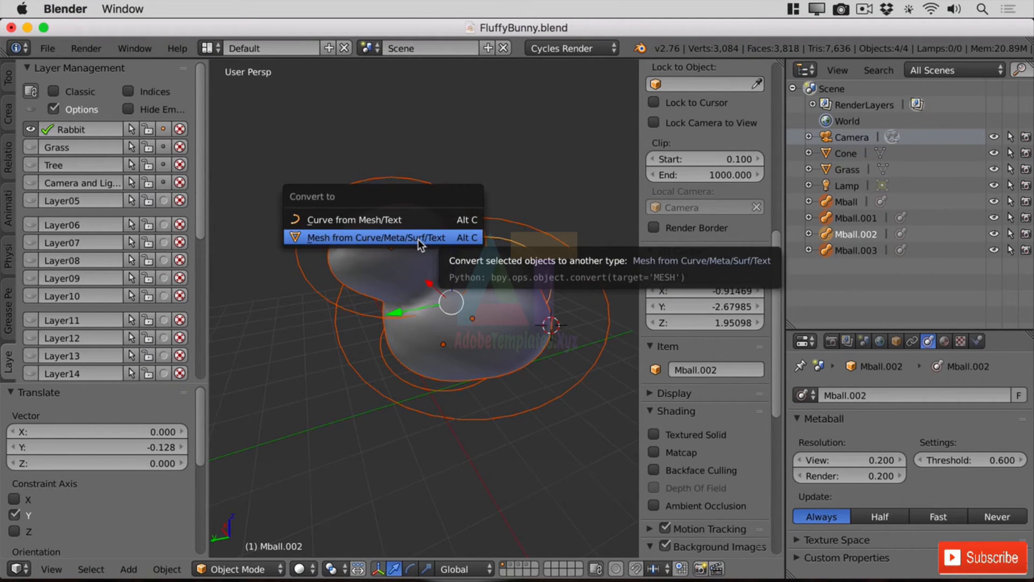
{"action": "left_click", "coordinate": [418, 239]}
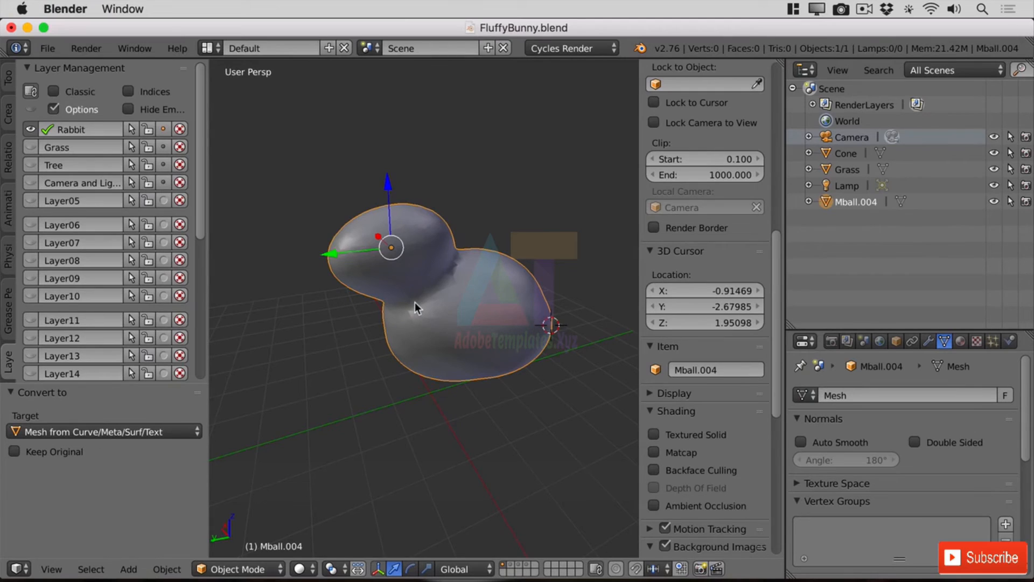
Inspect the converted rabbit mesh's wireframe topology around the head and body in Edit Mode, and return to Object Mode
{"action": "key", "text": "Tab"}
{"action": "middle_click_drag", "start_coordinate": [418, 280], "coordinate": [458, 311]}
{"action": "scroll", "coordinate": [458, 312], "scroll_direction": "up", "scroll_amount": 5}
{"action": "middle_click_drag", "start_coordinate": [546, 324], "coordinate": [522, 376]}
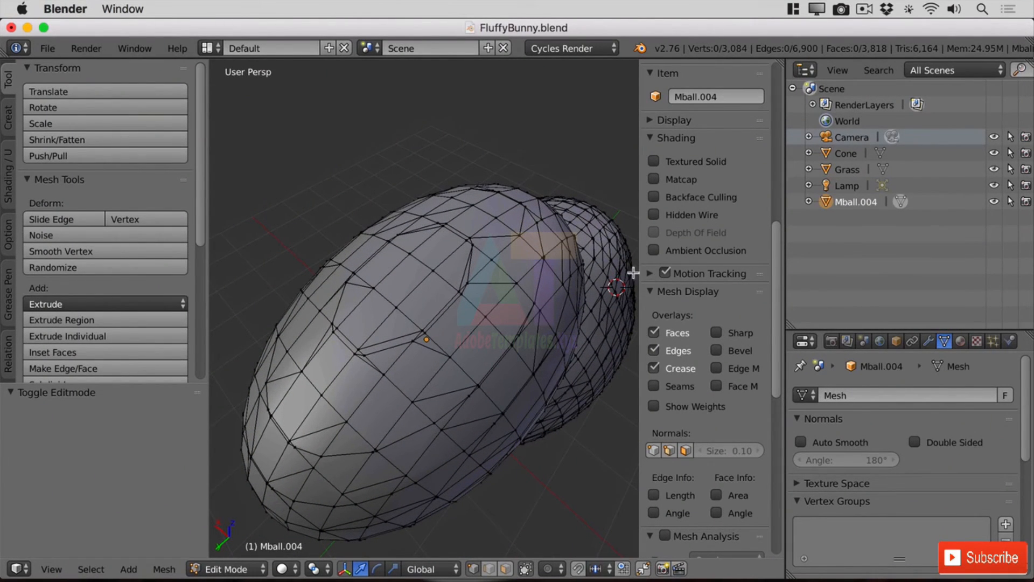
{"action": "middle_click_drag", "start_coordinate": [471, 426], "coordinate": [405, 407]}
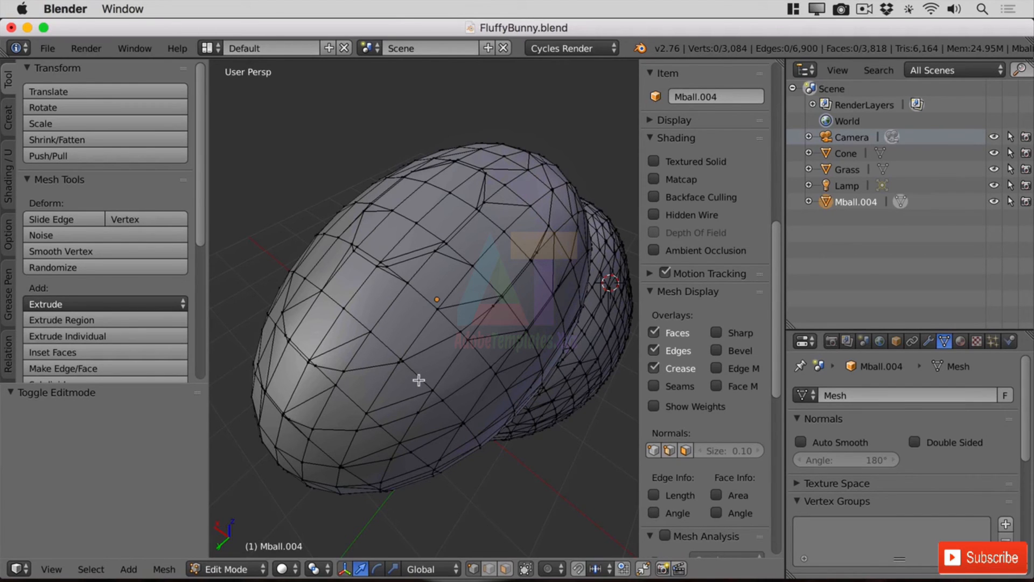
{"action": "scroll", "coordinate": [430, 362], "scroll_direction": "down", "scroll_amount": 3}
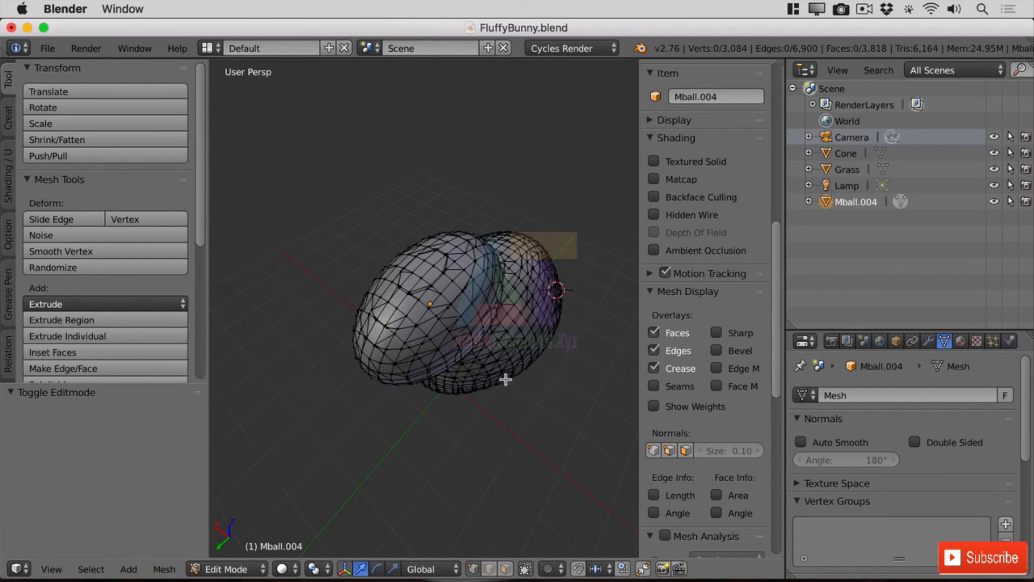
{"action": "middle_click_drag", "start_coordinate": [506, 380], "coordinate": [534, 368]}
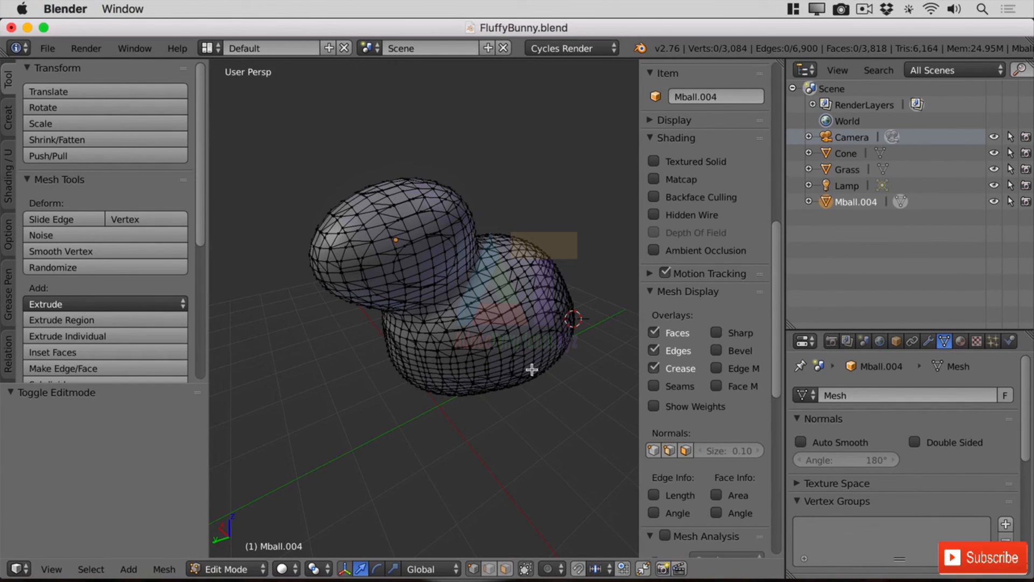
{"action": "key", "text": "Tab"}
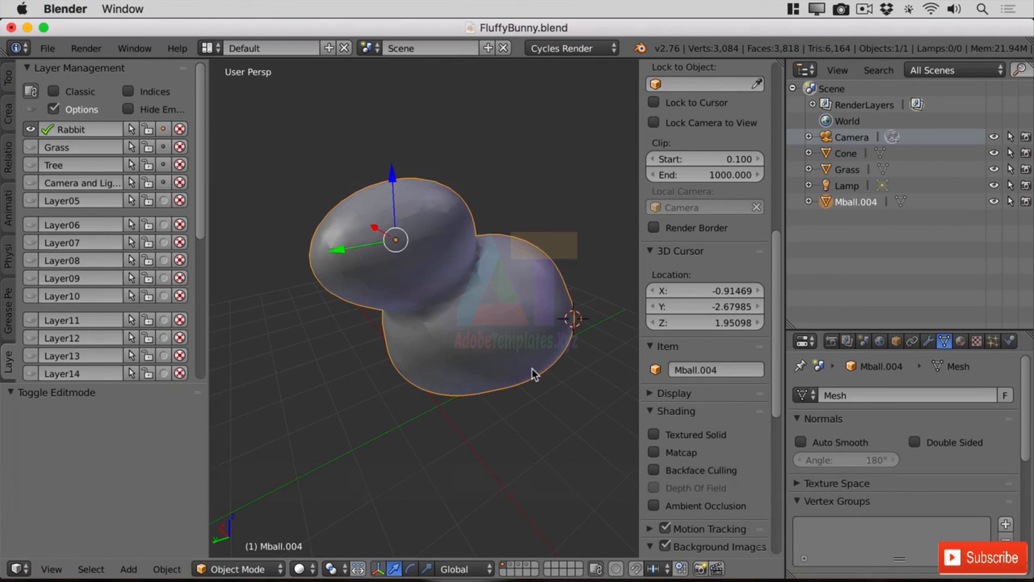